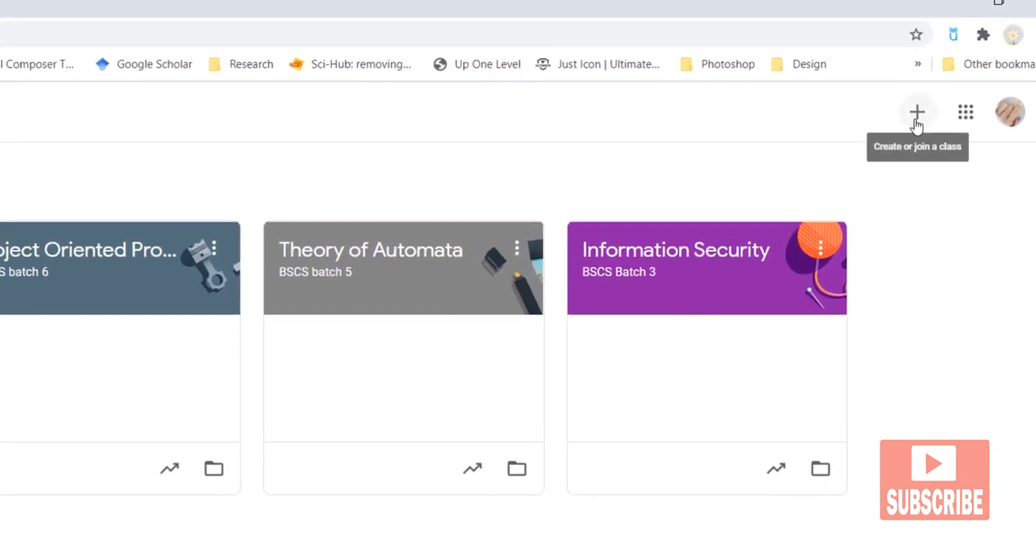
Step: Start creating a new class, accepting the notice about not using Classroom at a school with students
{"action": "left_click", "coordinate": [917, 113]}
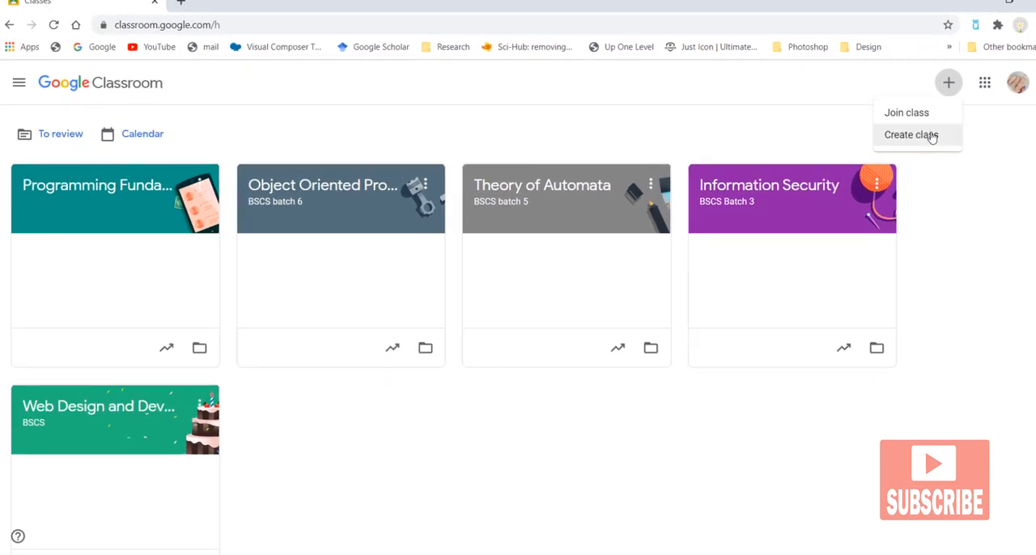
{"action": "left_click", "coordinate": [932, 136]}
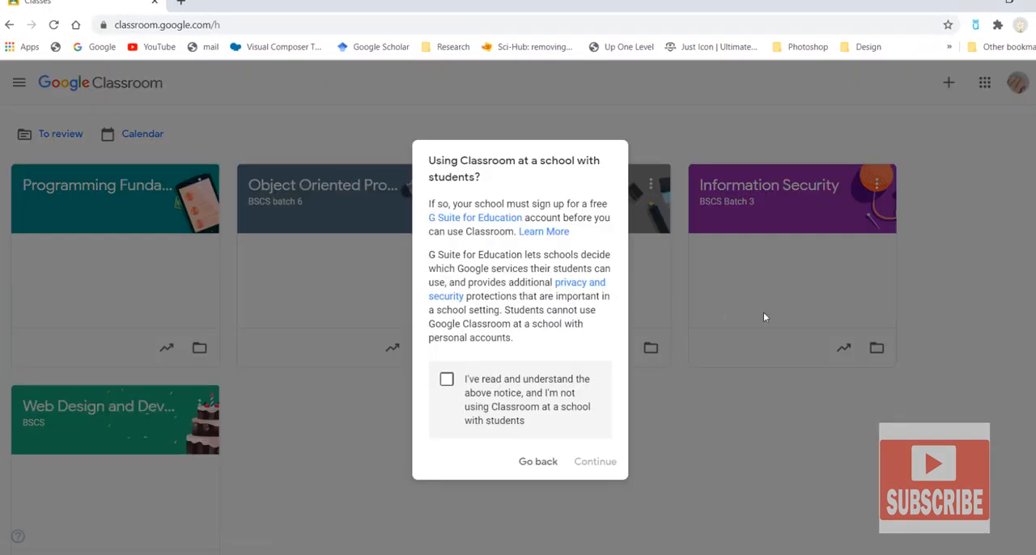
{"action": "left_click", "coordinate": [522, 417]}
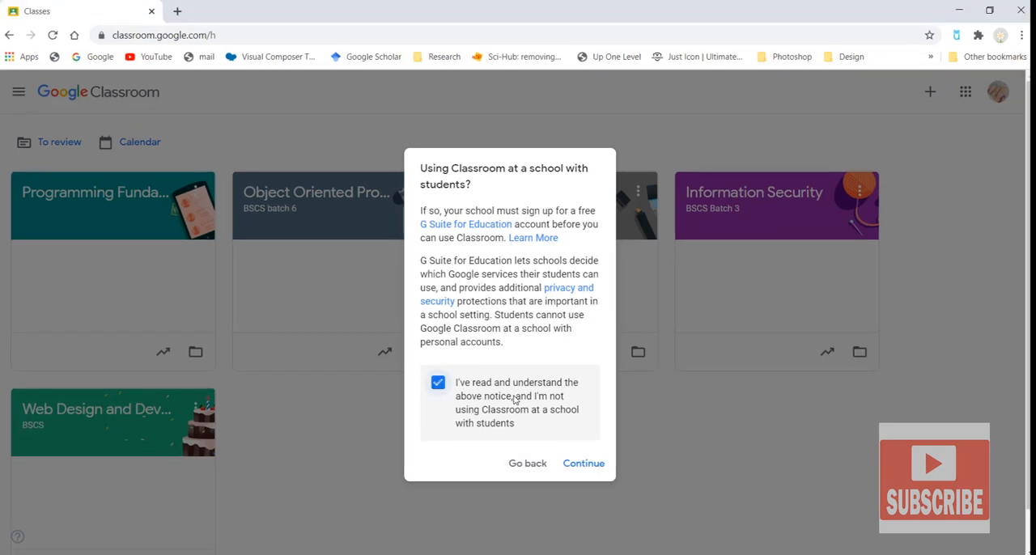
{"action": "left_click", "coordinate": [585, 461]}
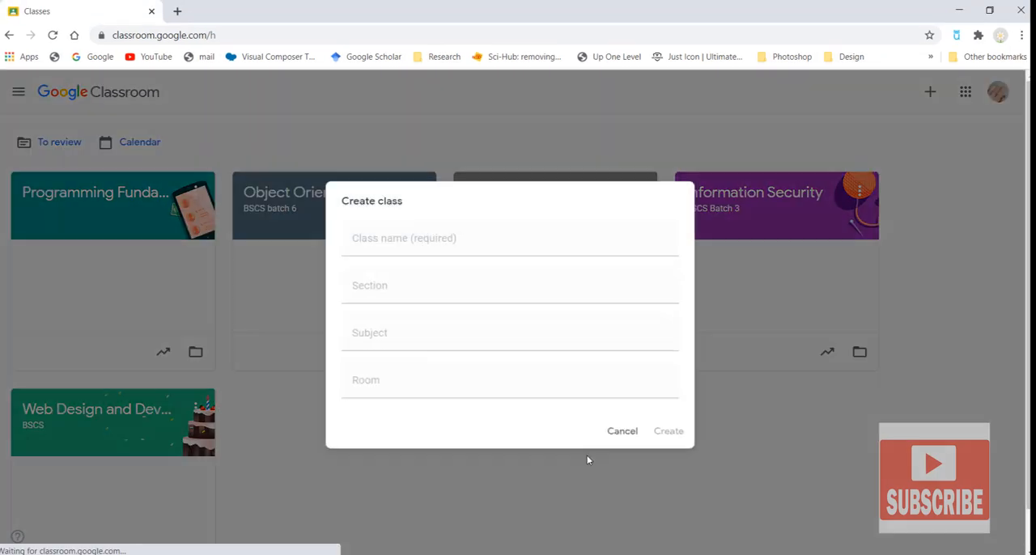
Step: Enter Network Security as the class name
{"action": "type", "text": "In"}
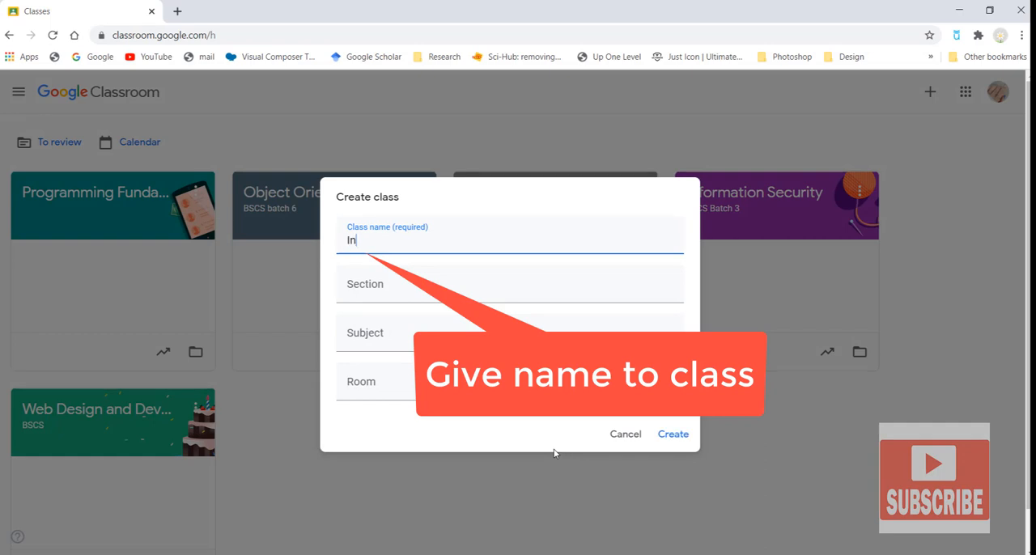
{"action": "key", "text": "BackSpace"}
{"action": "type", "text": "Network Security"}
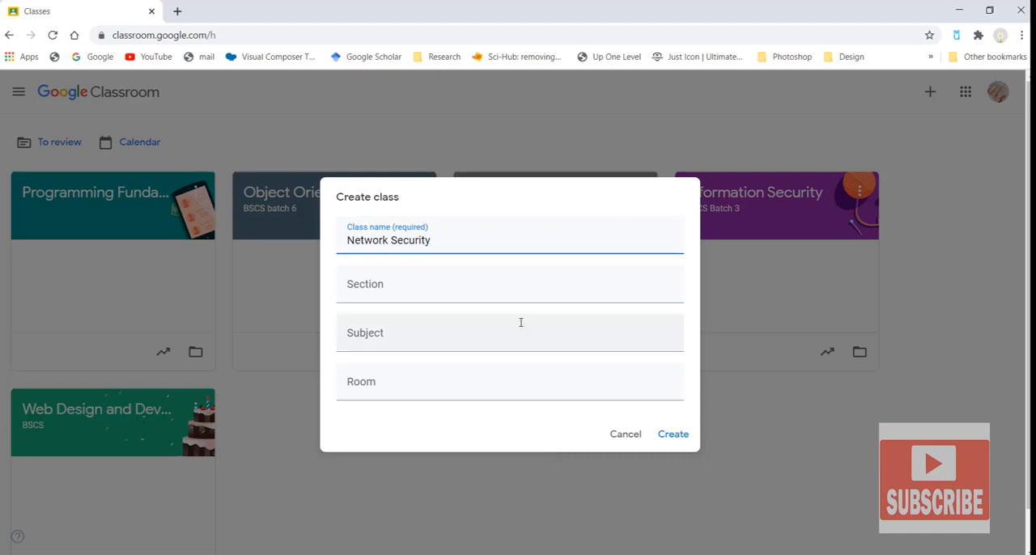
Step: Set the class subject to Information Security and create the class
{"action": "left_click", "coordinate": [365, 292]}
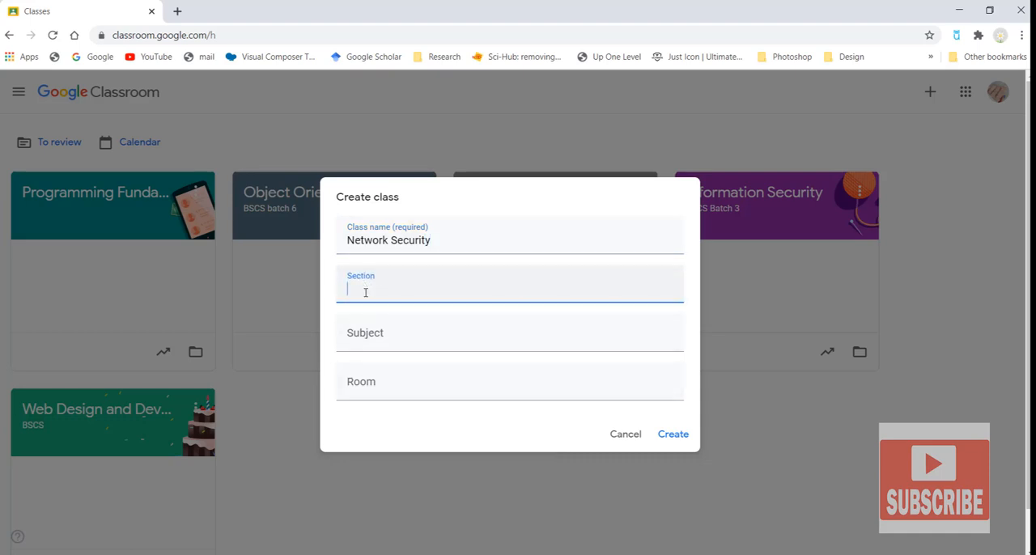
{"action": "left_click", "coordinate": [387, 342]}
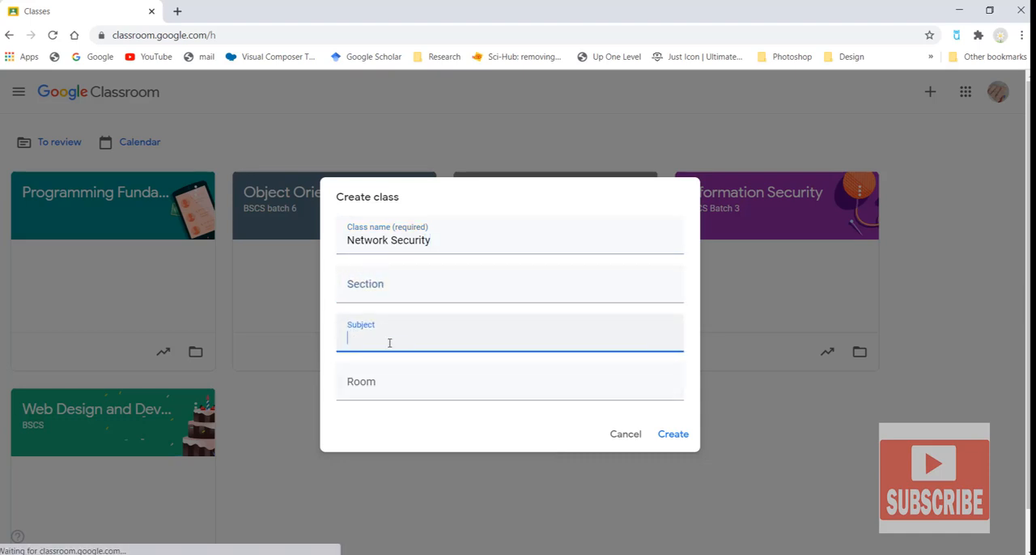
{"action": "type", "text": "Net"}
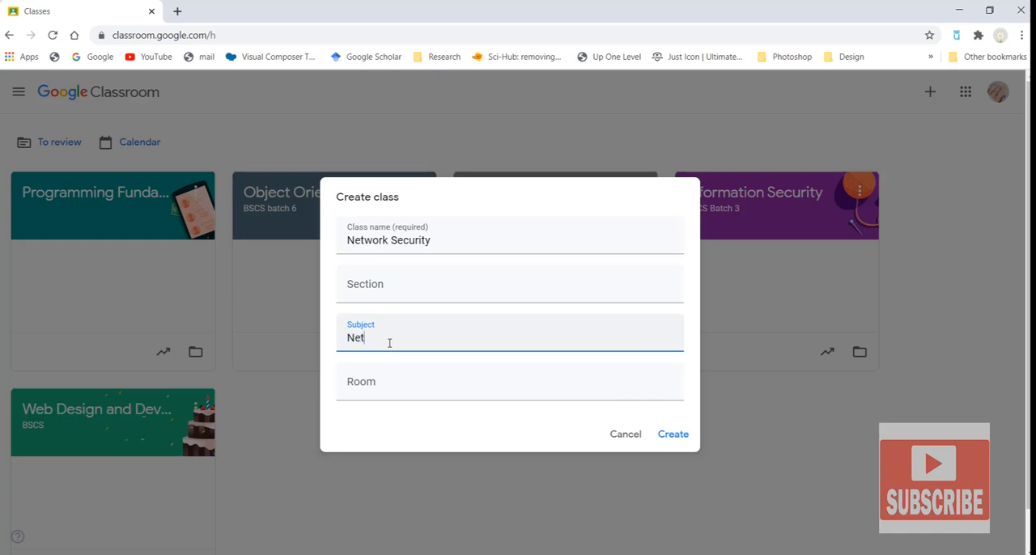
{"action": "key", "text": "BackSpace"}
{"action": "key", "text": "BackSpace"}
{"action": "key", "text": "BackSpace"}
{"action": "type", "text": "Information Secu"}
{"action": "left_click", "coordinate": [450, 394]}
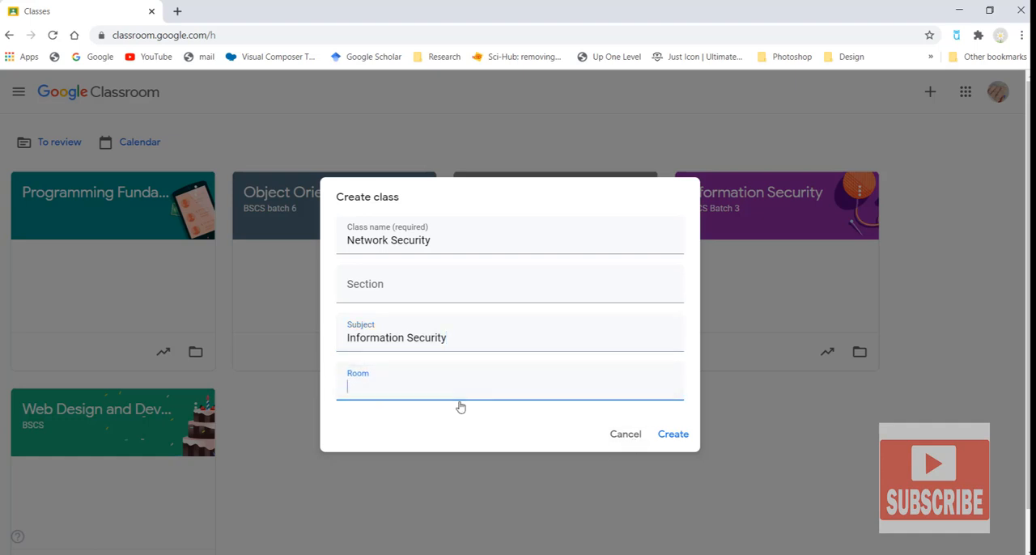
{"action": "left_click", "coordinate": [667, 440]}
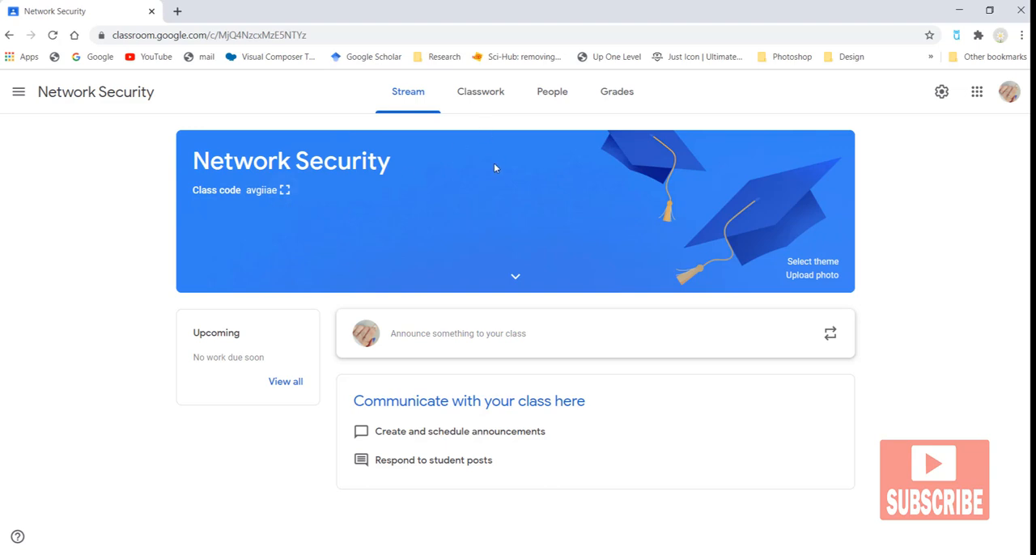
Step: Display the class code enlarged and copy the class invite link
{"action": "left_click", "coordinate": [285, 193]}
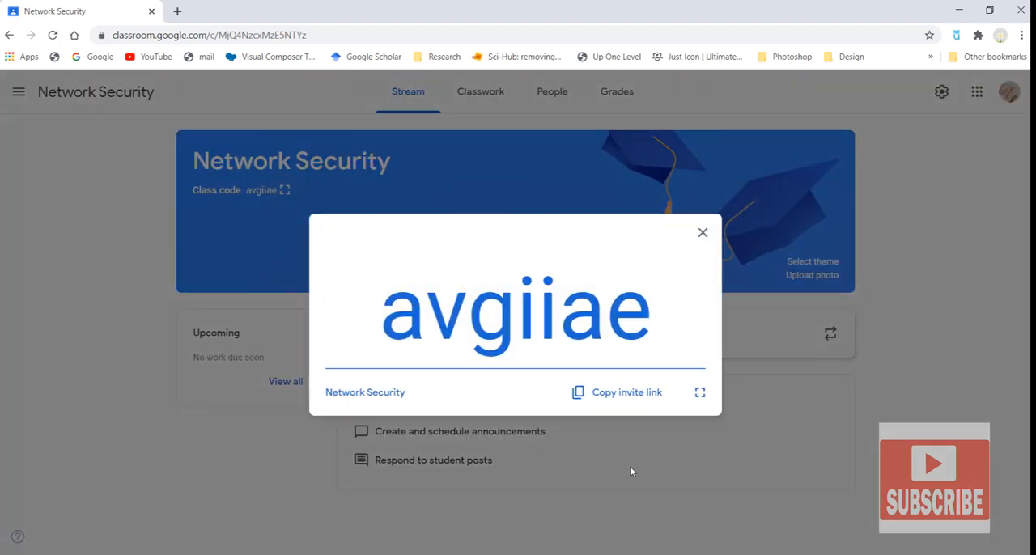
{"action": "left_click", "coordinate": [631, 394]}
{"action": "left_click", "coordinate": [703, 234]}
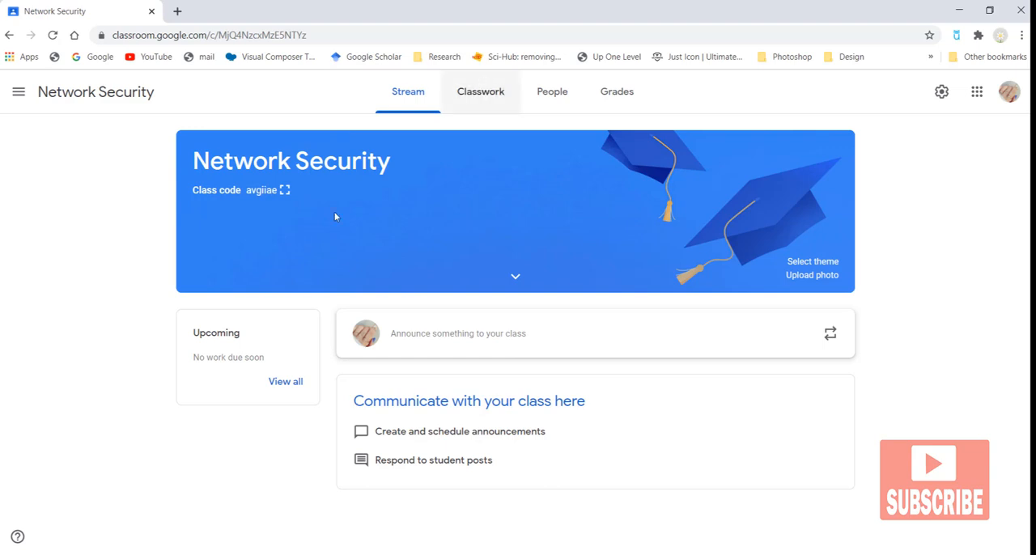
{"action": "left_click", "coordinate": [284, 191]}
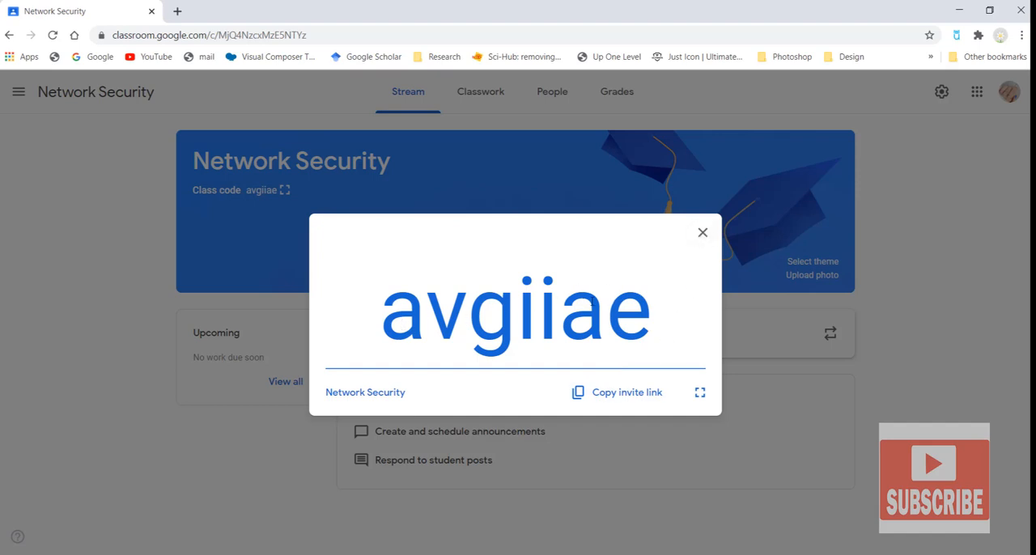
{"action": "left_click", "coordinate": [702, 233]}
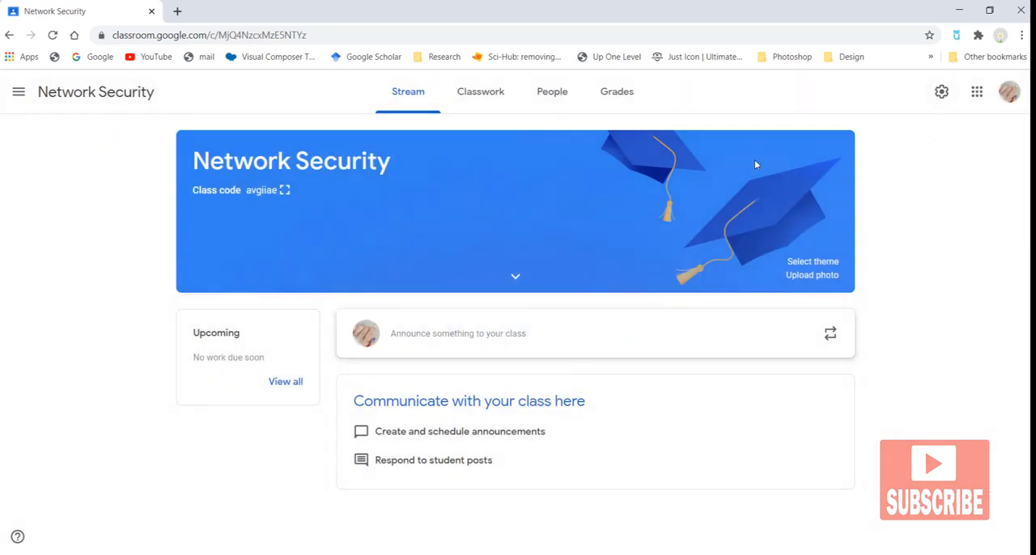
Step: Open Classroom settings and turn off email notifications
{"action": "left_click", "coordinate": [18, 93]}
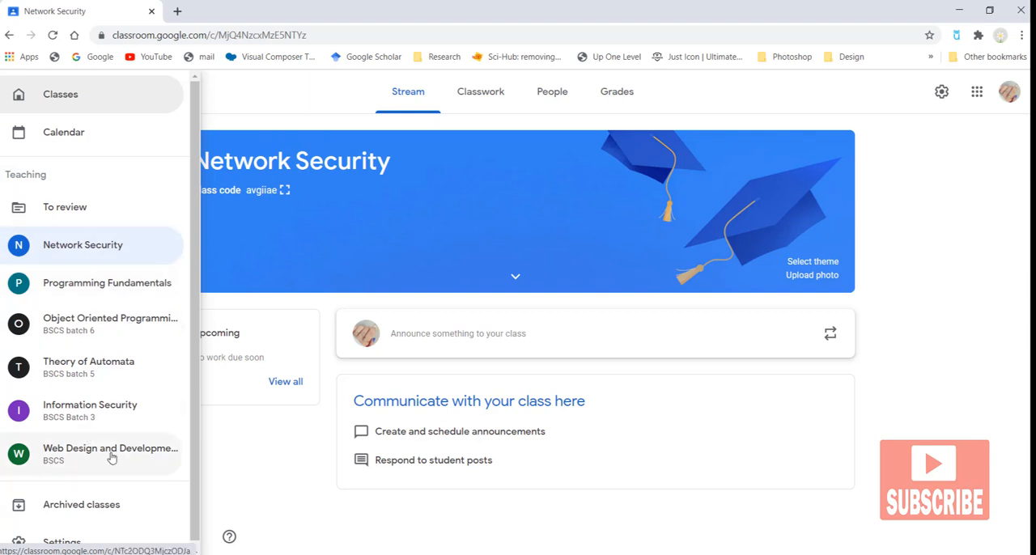
{"action": "left_click", "coordinate": [62, 534]}
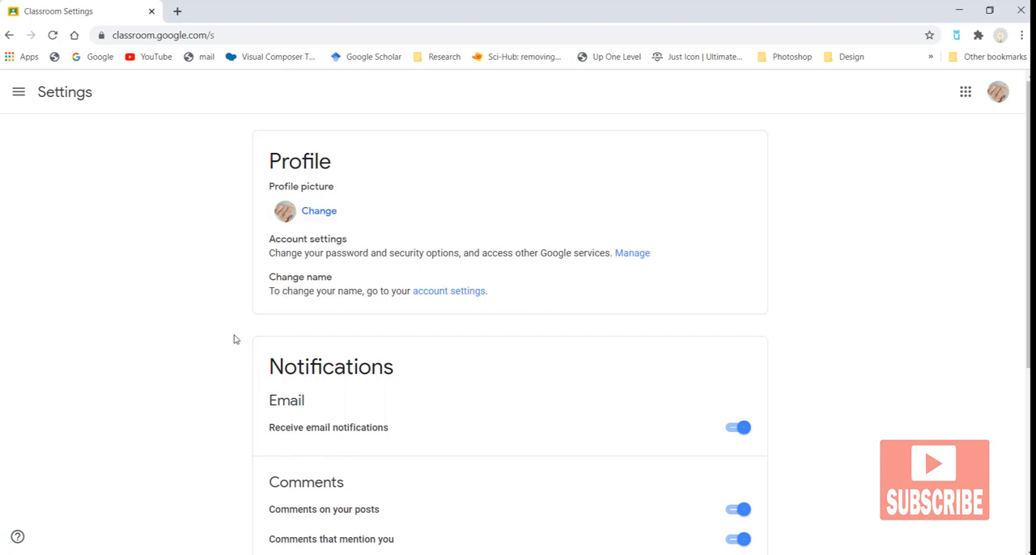
{"action": "left_click", "coordinate": [733, 435]}
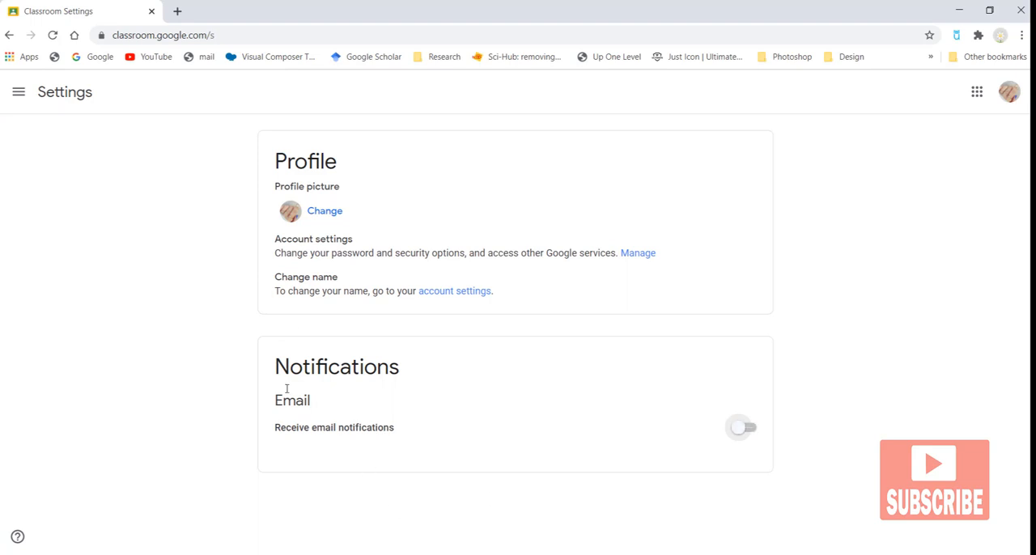
Step: Switch to the Programming Fundamentals class
{"action": "left_click", "coordinate": [19, 94]}
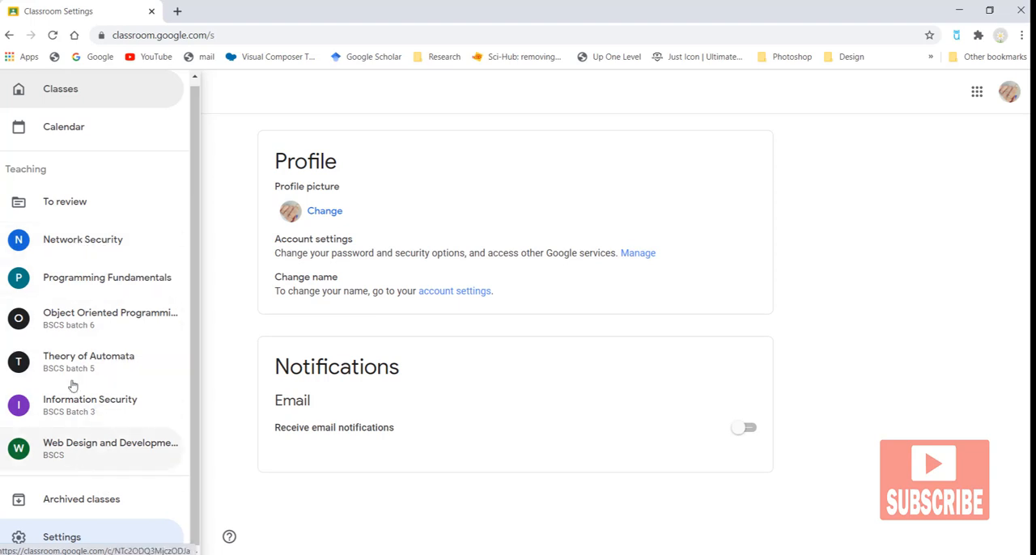
{"action": "left_click", "coordinate": [81, 284]}
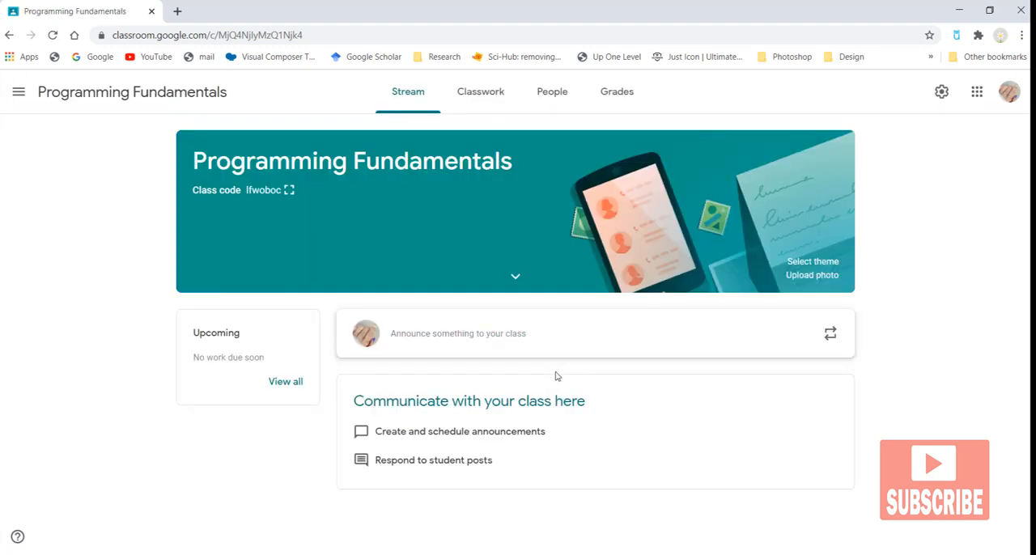
{"action": "left_click", "coordinate": [19, 92]}
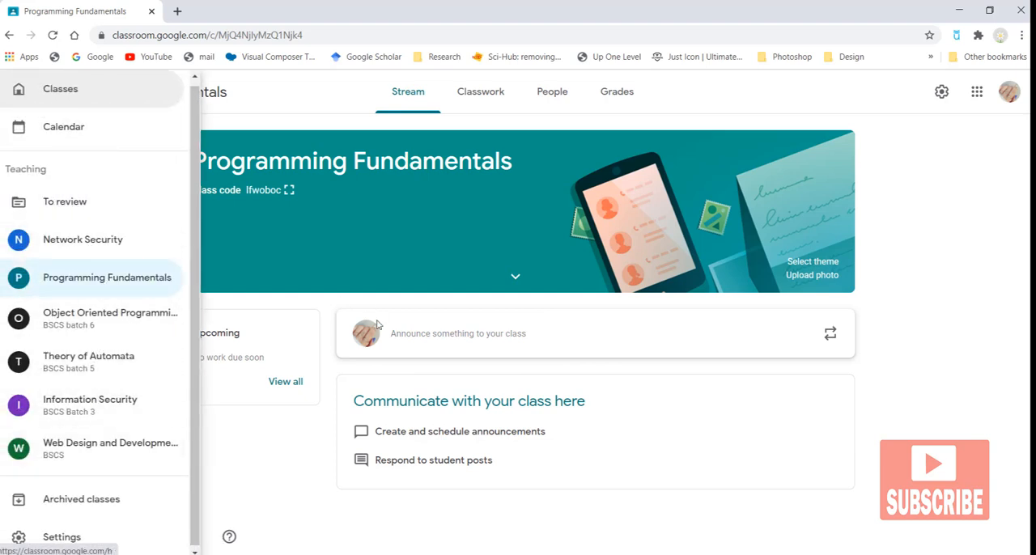
{"action": "left_click", "coordinate": [906, 260]}
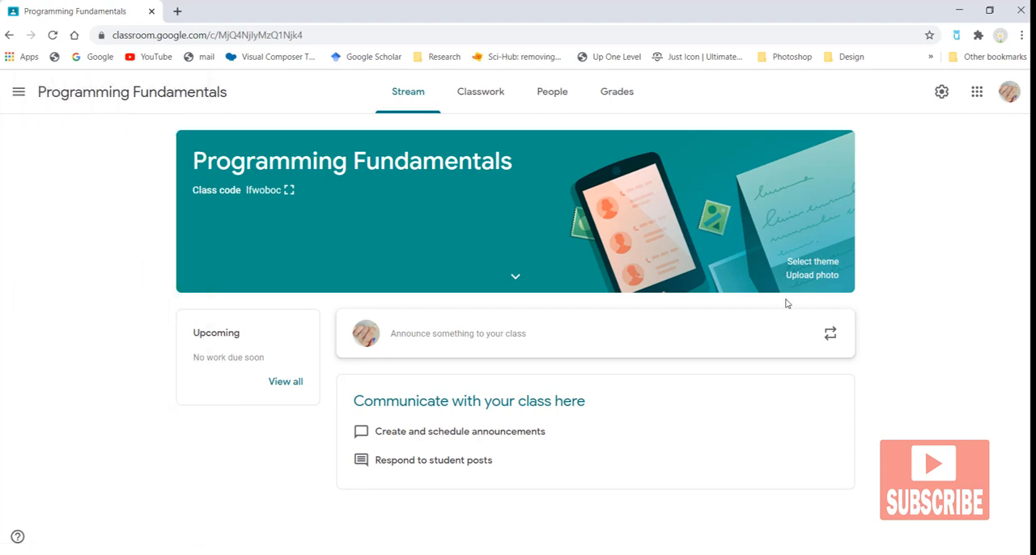
Step: Start a new announcement in the class and review which students it is addressed to
{"action": "left_click", "coordinate": [455, 343]}
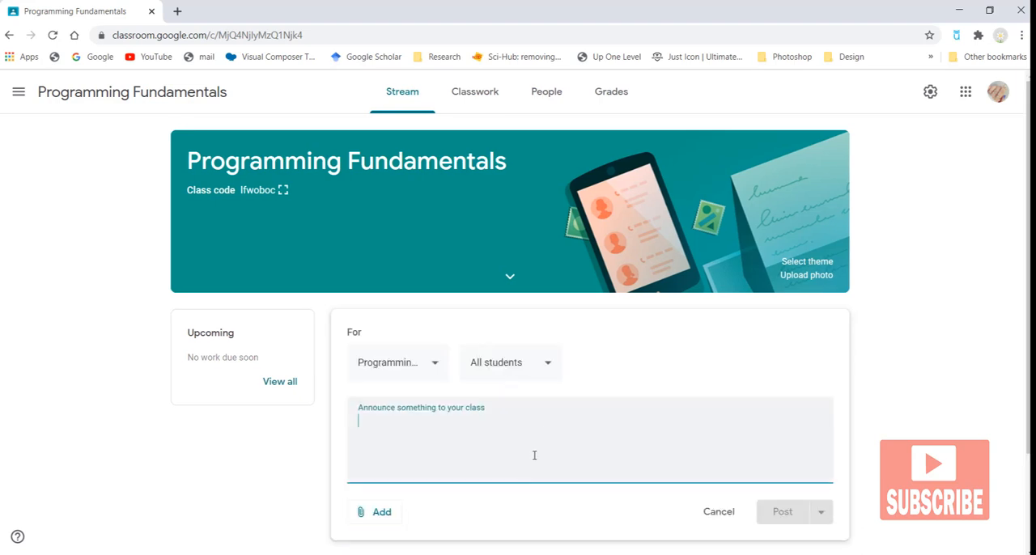
{"action": "left_click", "coordinate": [545, 369]}
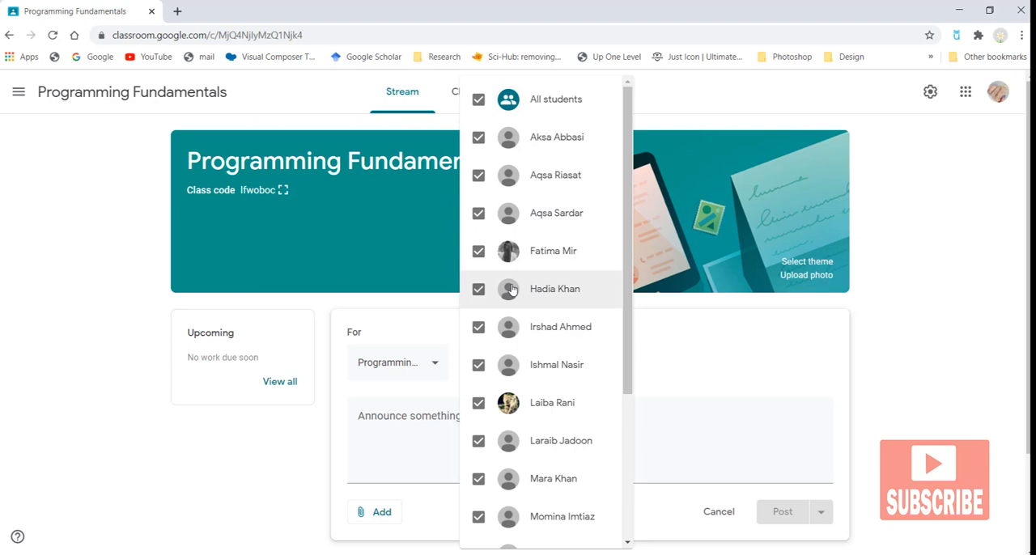
{"action": "left_click", "coordinate": [478, 141]}
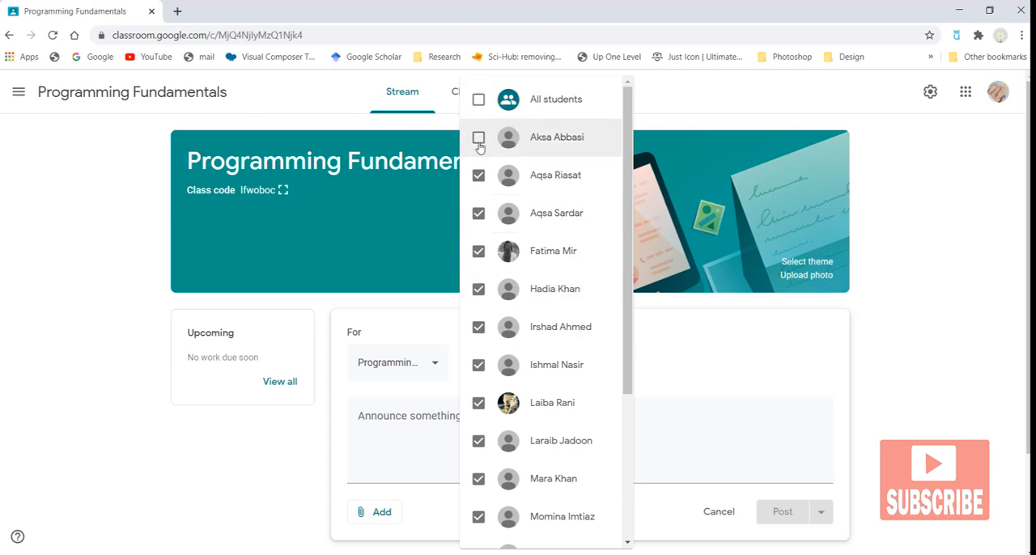
{"action": "left_click", "coordinate": [478, 100]}
{"action": "scroll", "coordinate": [473, 243], "scroll_direction": "down", "scroll_amount": 1}
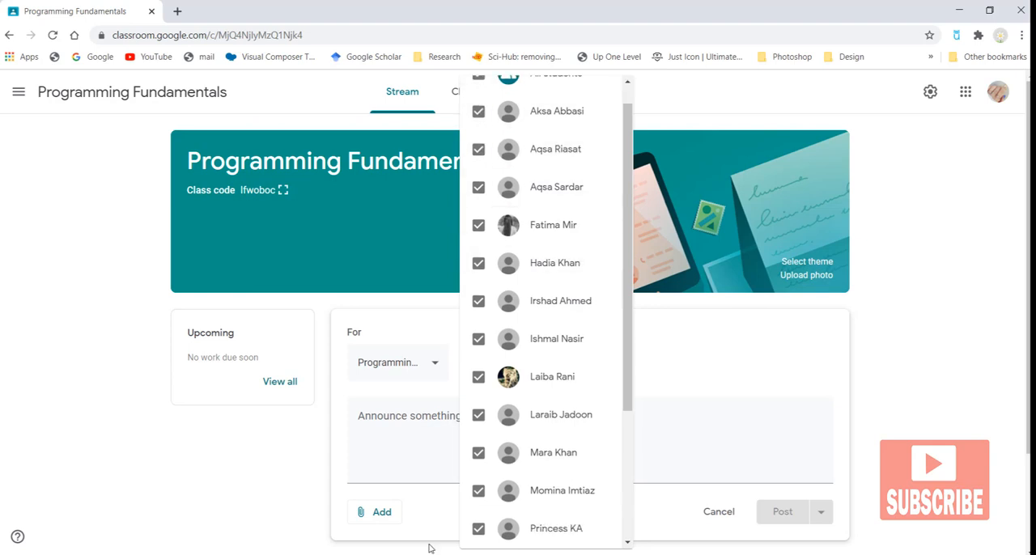
{"action": "left_click", "coordinate": [402, 416]}
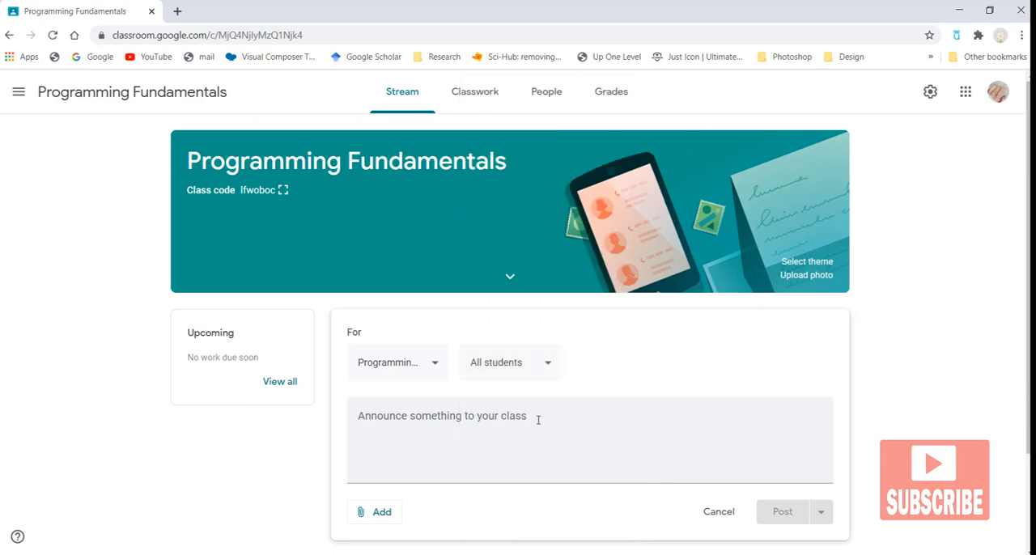
Step: Write the announcement text 'Submit your assignment till 10th january' for all students
{"action": "left_click", "coordinate": [489, 446]}
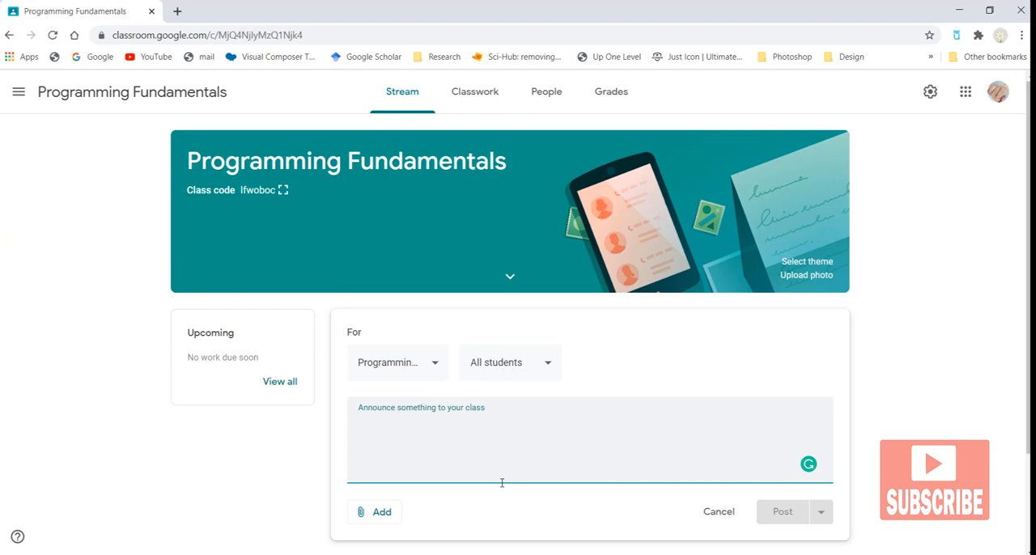
{"action": "type", "text": "Submit your"}
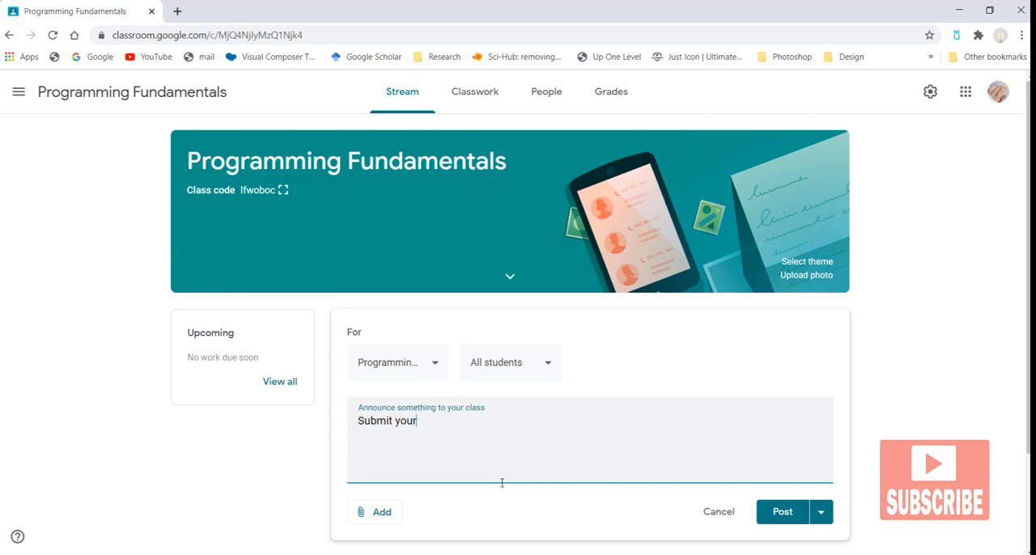
{"action": "type", "text": " assignment till"}
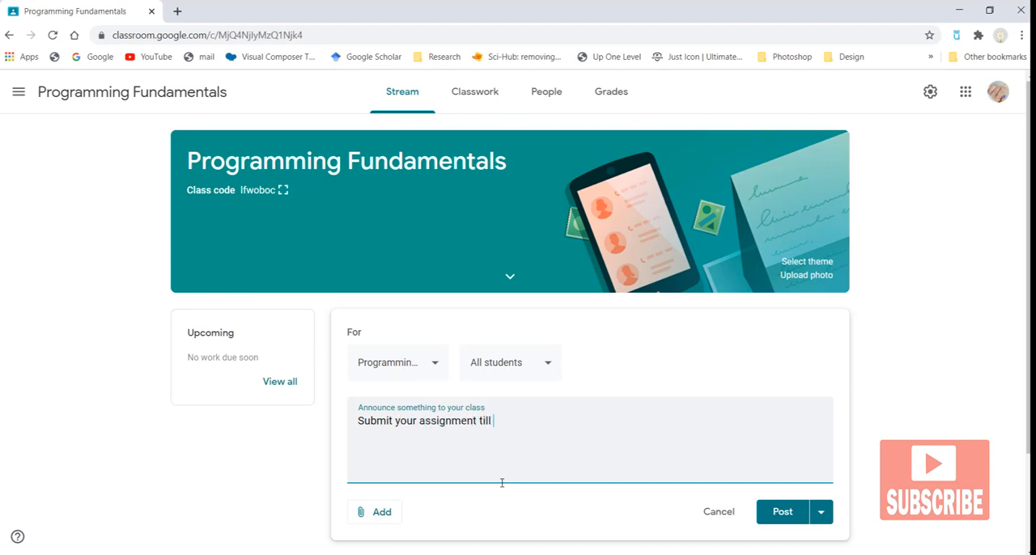
{"action": "type", "text": " 10th january"}
{"action": "left_click", "coordinate": [544, 365]}
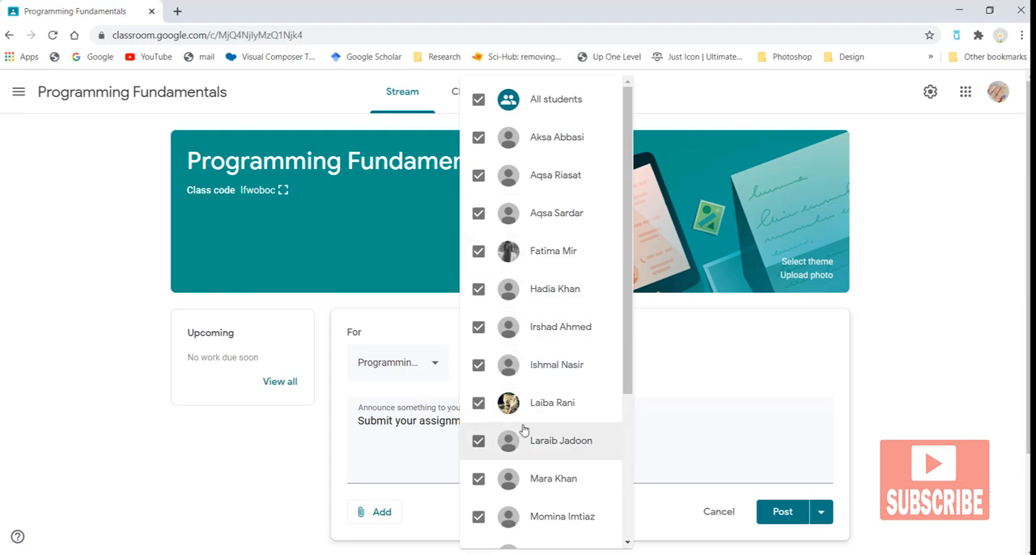
{"action": "left_click", "coordinate": [723, 350]}
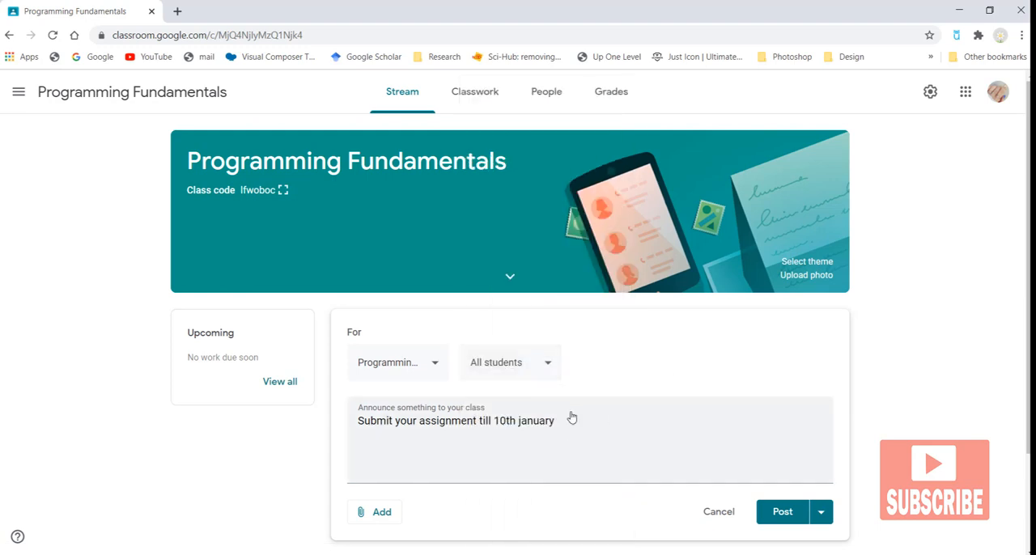
Step: Open the file attachment dialog for the announcement and browse its Recent, Starred and Upload sections
{"action": "mouse_move", "coordinate": [532, 426]}
{"action": "left_click", "coordinate": [366, 512]}
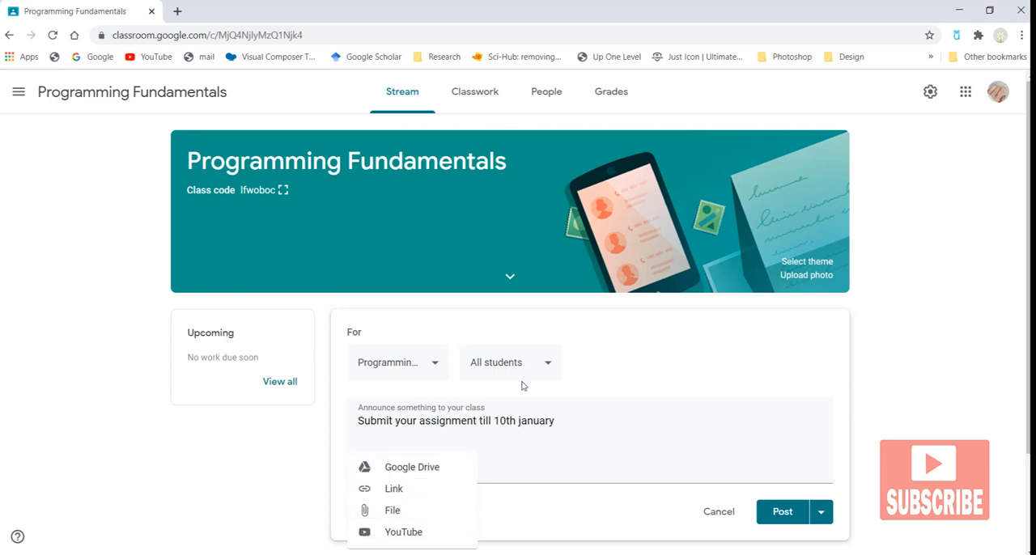
{"action": "left_click", "coordinate": [420, 516]}
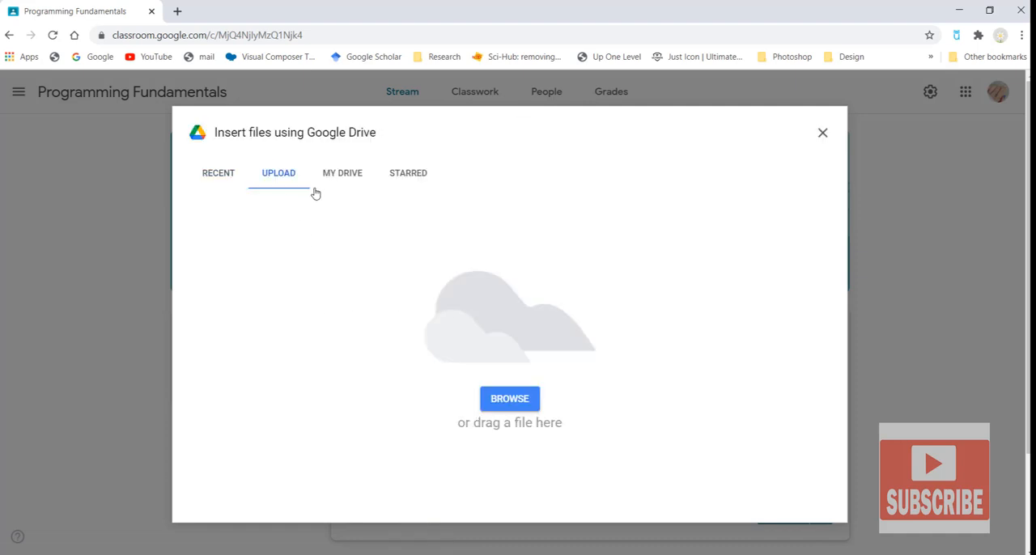
{"action": "left_click", "coordinate": [216, 175]}
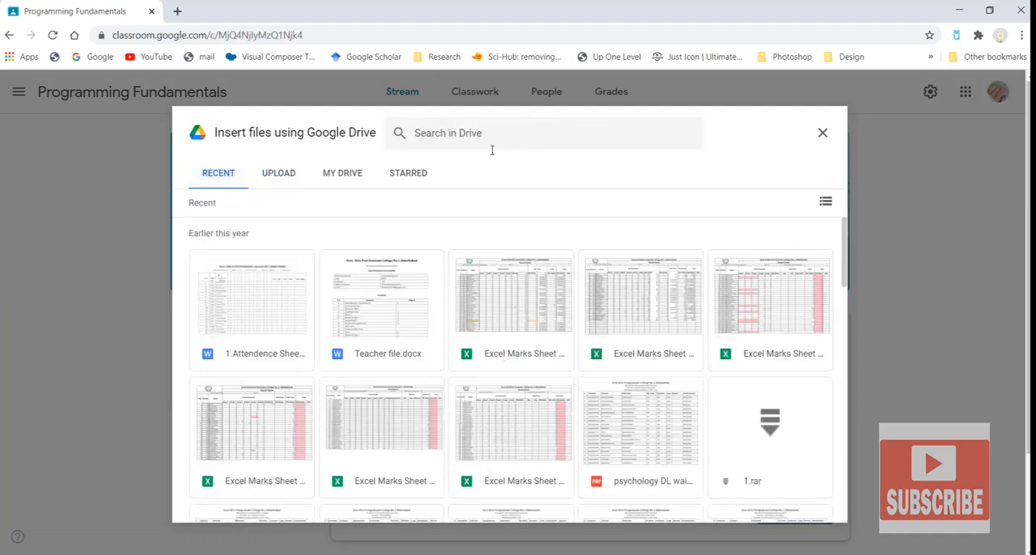
{"action": "left_click", "coordinate": [411, 175]}
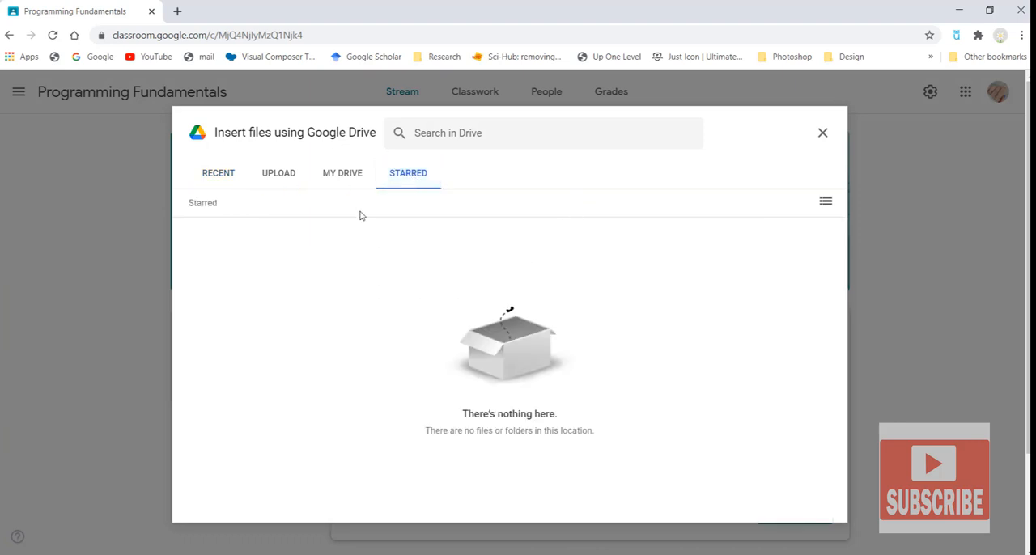
{"action": "left_click", "coordinate": [267, 174]}
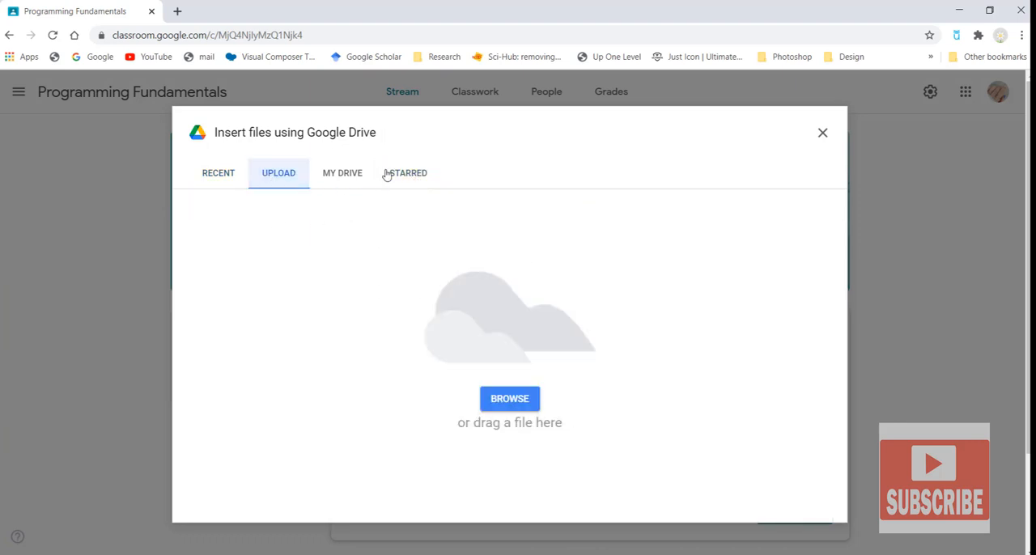
Step: Try to attach the chen2020 file from the 4th semester folder, then cancel and close the attachment dialog
{"action": "left_click", "coordinate": [528, 397]}
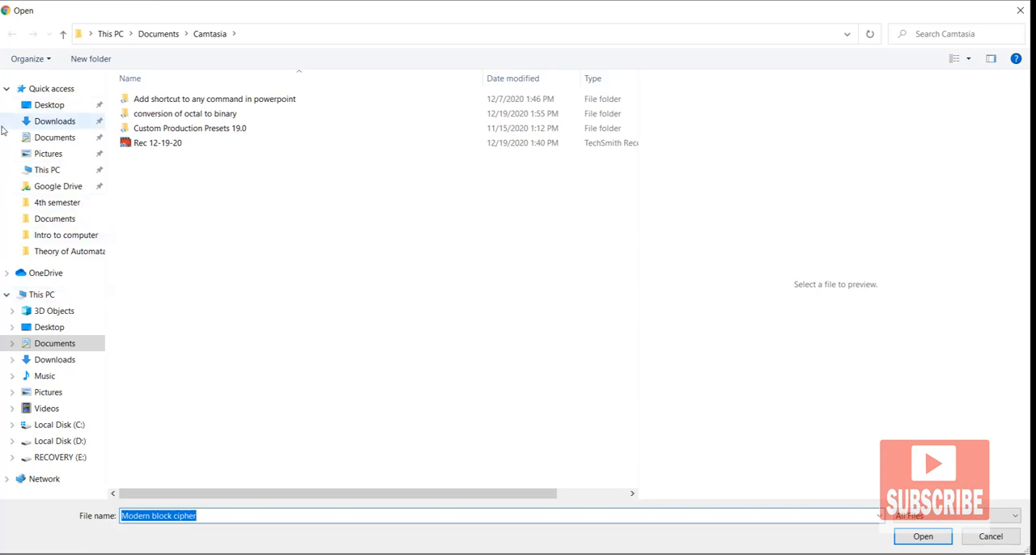
{"action": "left_click", "coordinate": [58, 202]}
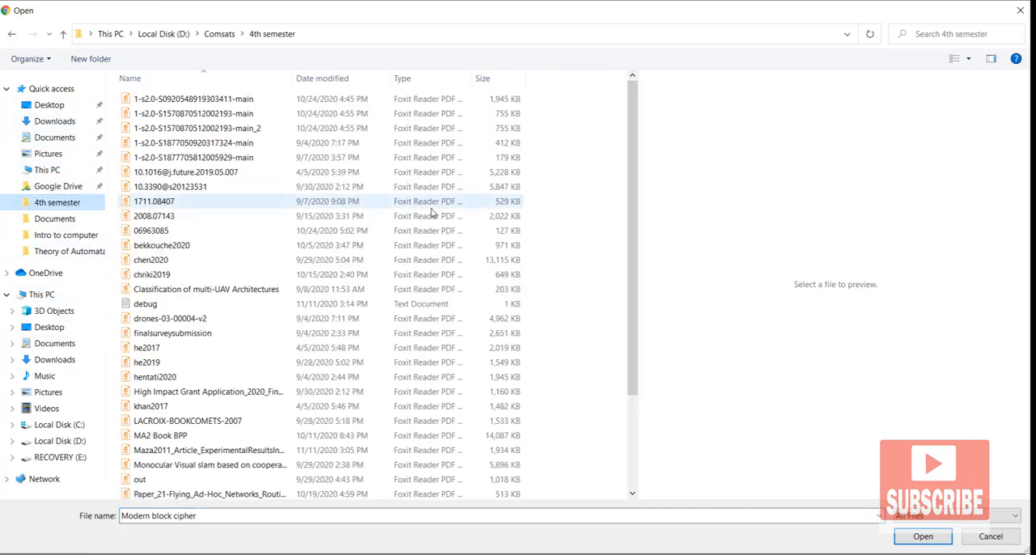
{"action": "left_click", "coordinate": [160, 262]}
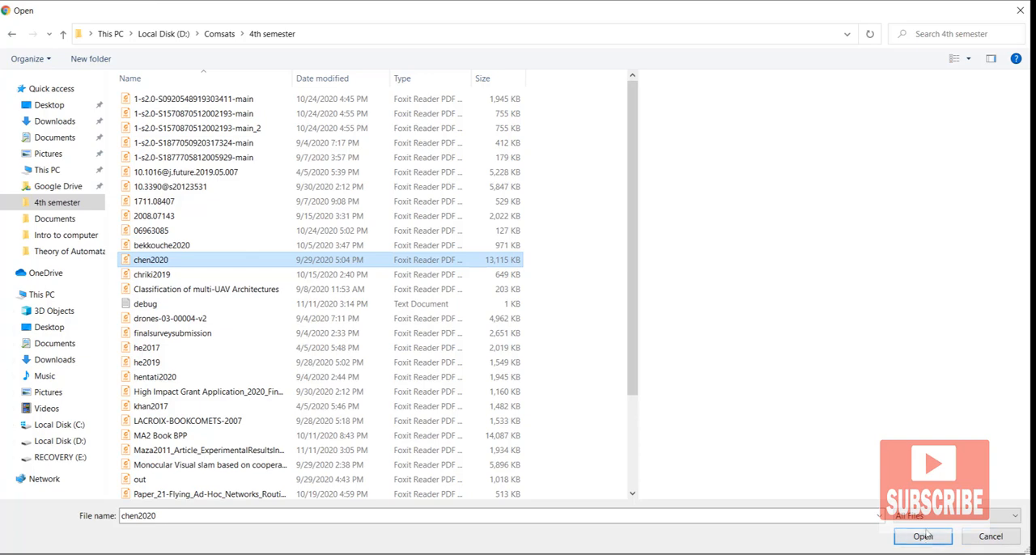
{"action": "left_click", "coordinate": [988, 537]}
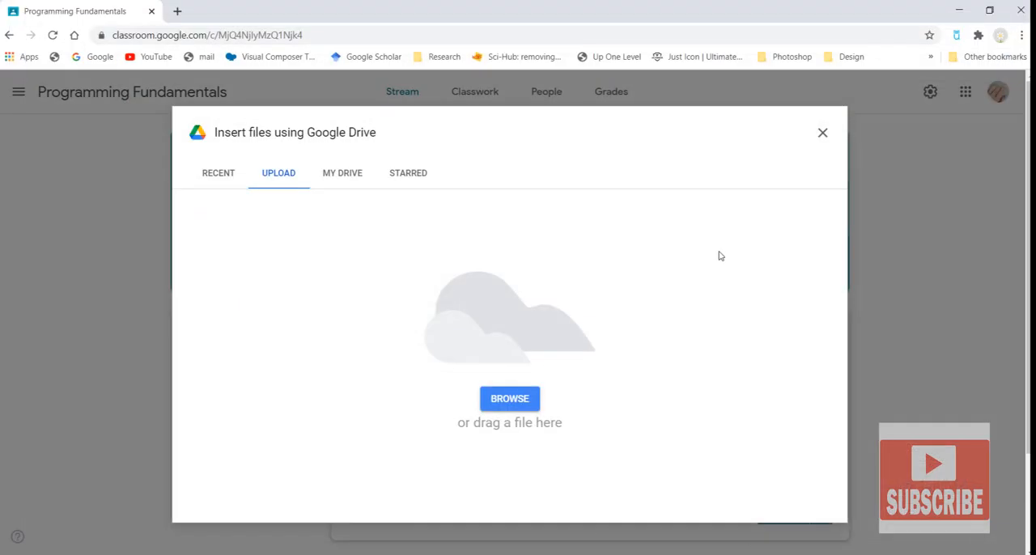
{"action": "left_click", "coordinate": [822, 135]}
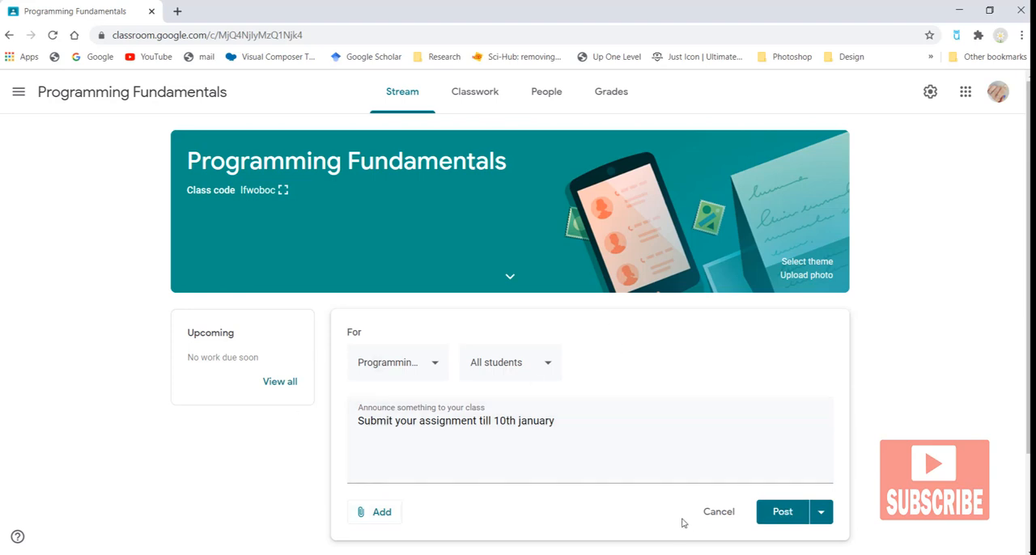
Step: Post the announcement and go to the class's Classwork page
{"action": "left_click", "coordinate": [794, 512]}
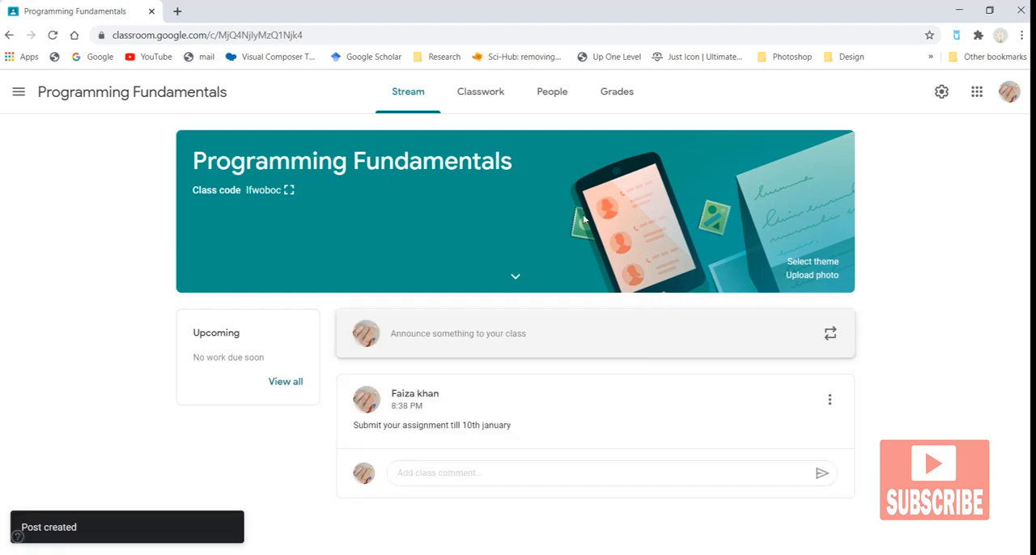
{"action": "left_click", "coordinate": [502, 95]}
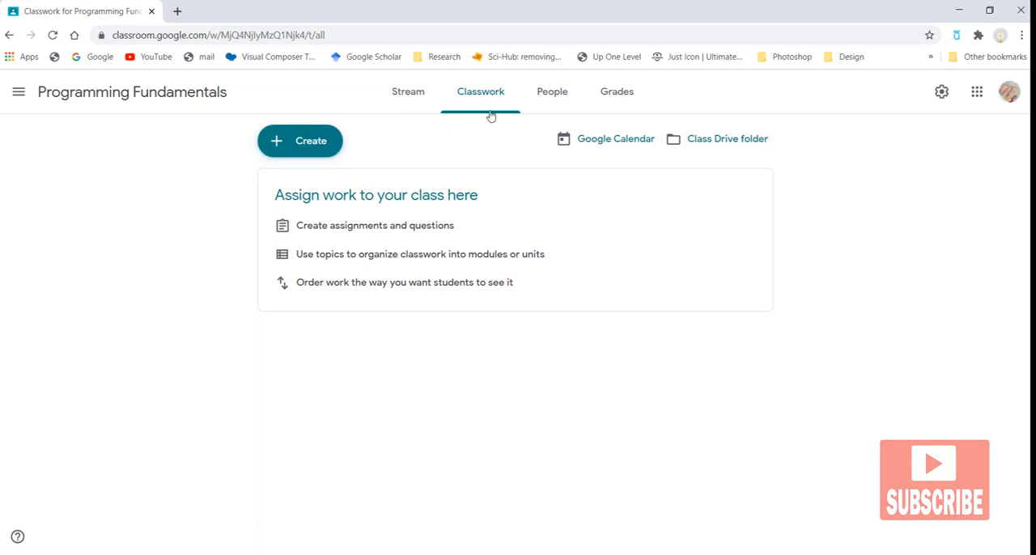
Step: Start a new material post and open its file attachment dialog, then close it
{"action": "left_click", "coordinate": [316, 150]}
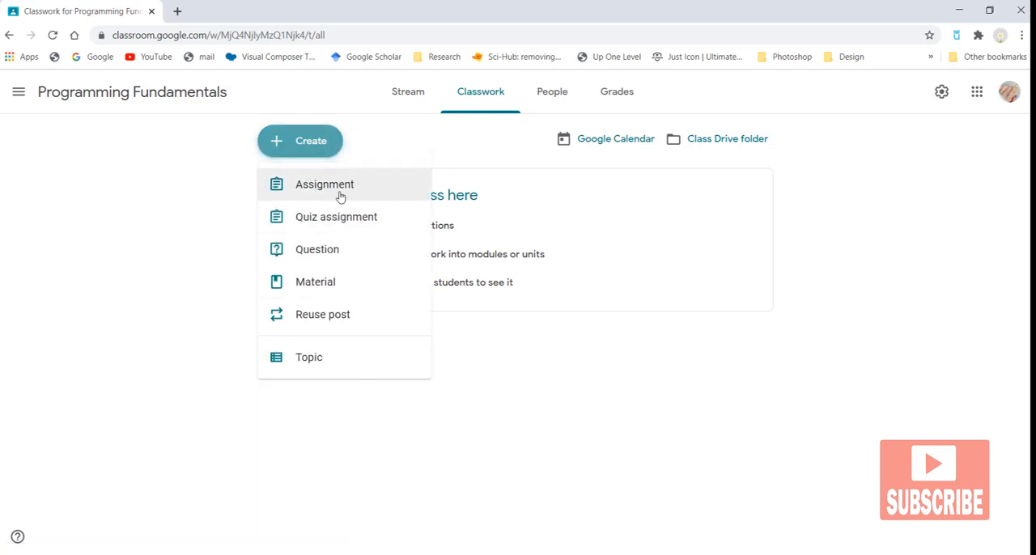
{"action": "left_click", "coordinate": [344, 282]}
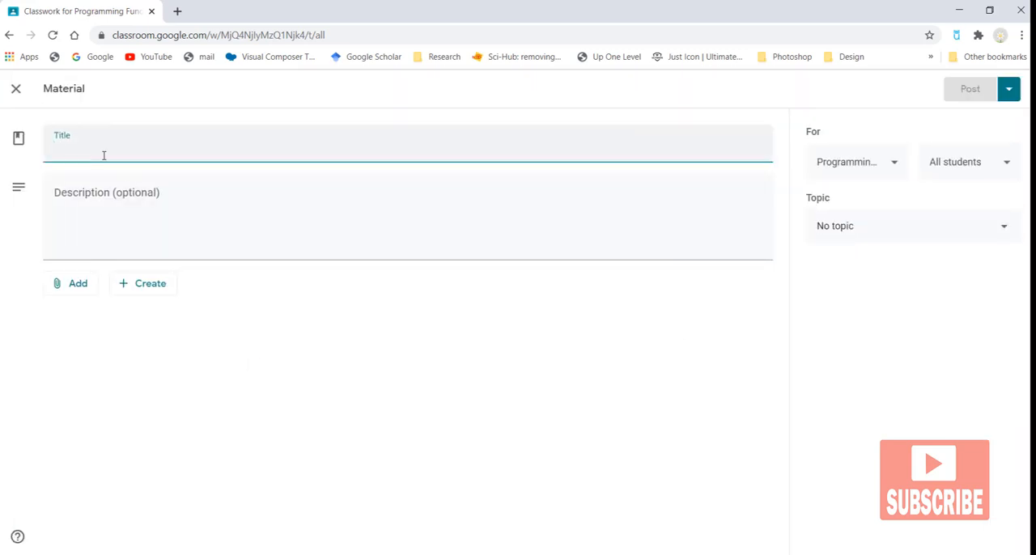
{"action": "left_click", "coordinate": [116, 202]}
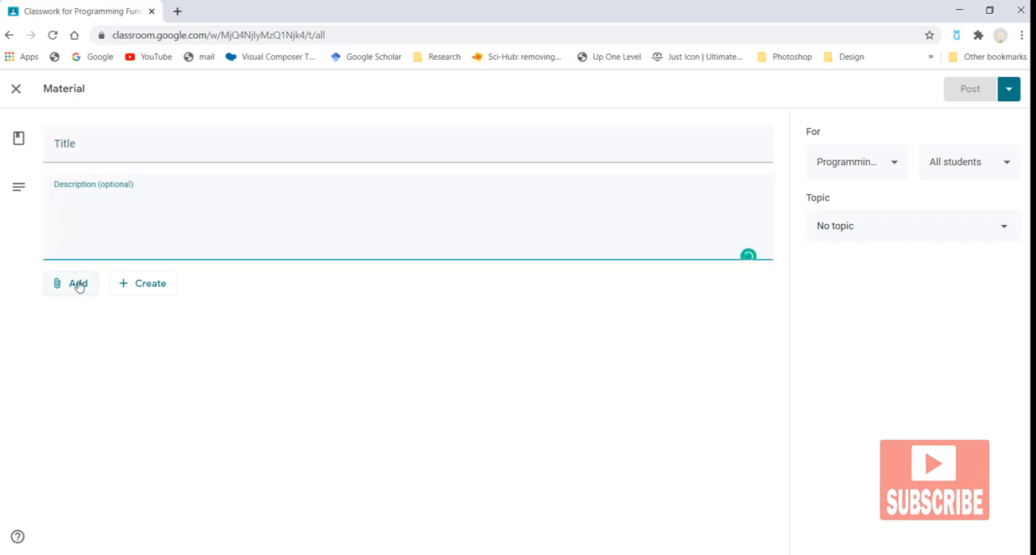
{"action": "left_click", "coordinate": [78, 284]}
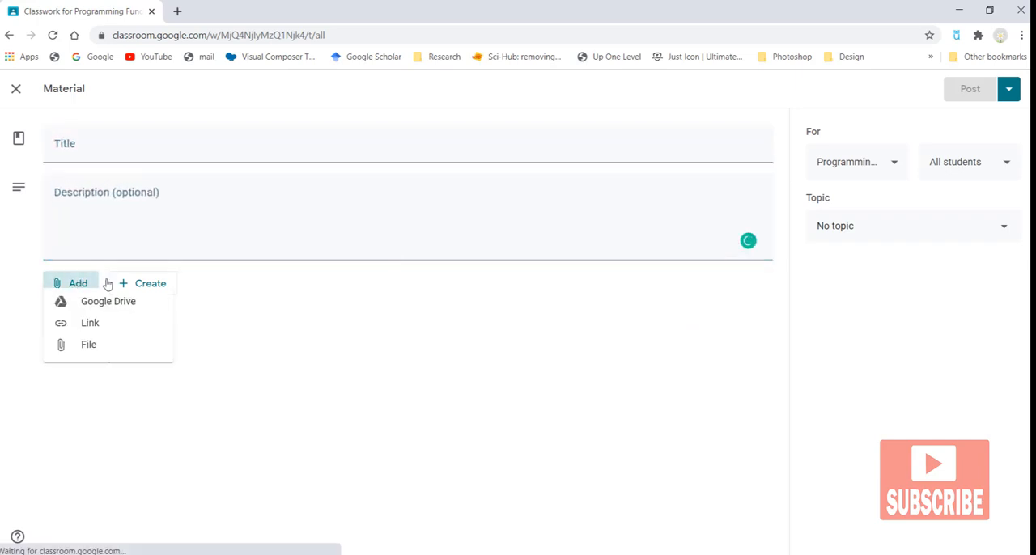
{"action": "left_click", "coordinate": [96, 357]}
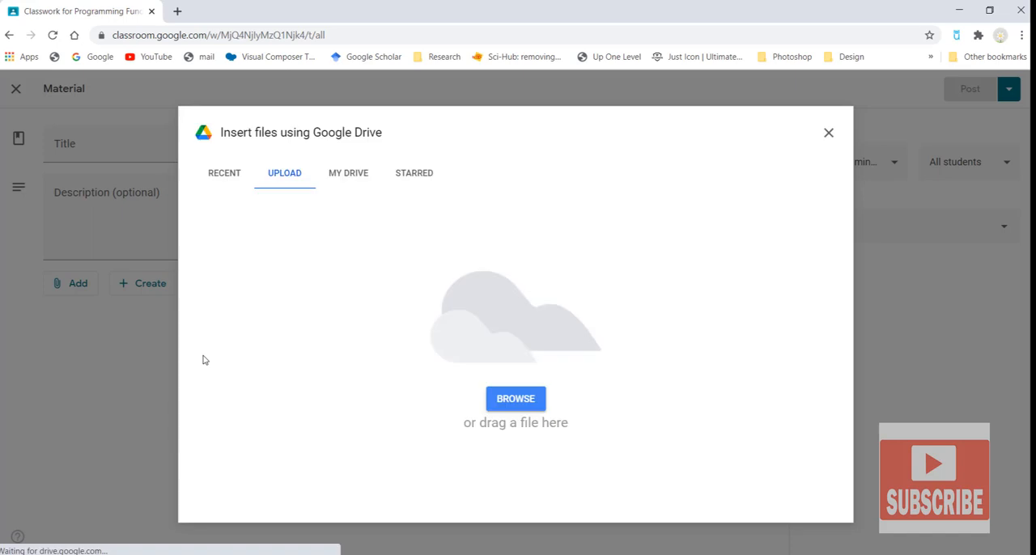
{"action": "left_click", "coordinate": [828, 133]}
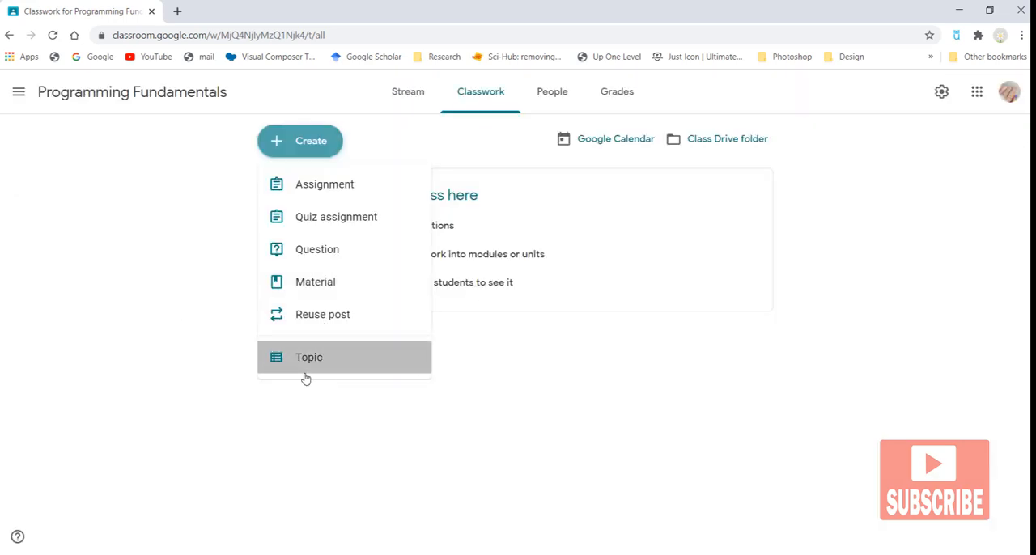
Step: Add a new topic named Nested loop to the classwork
{"action": "left_click", "coordinate": [305, 373]}
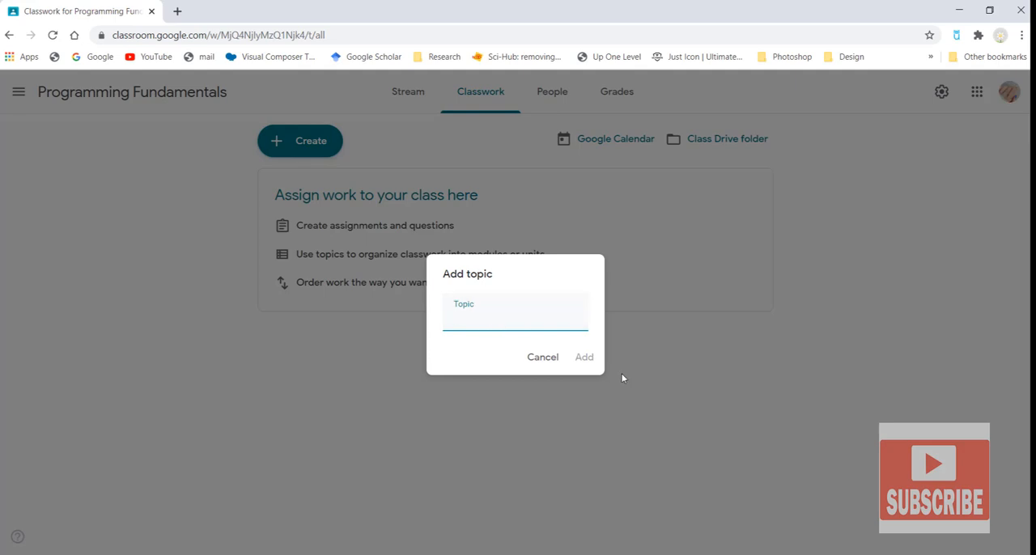
{"action": "type", "text": "Nested loop"}
{"action": "left_click", "coordinate": [584, 362]}
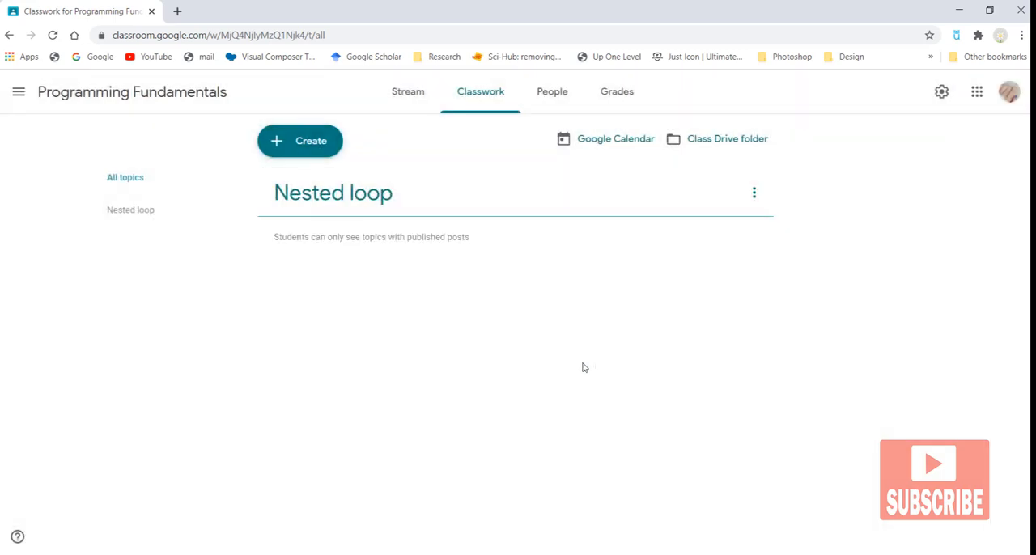
Step: Create a new assignment titled Nested loop
{"action": "left_click", "coordinate": [319, 145]}
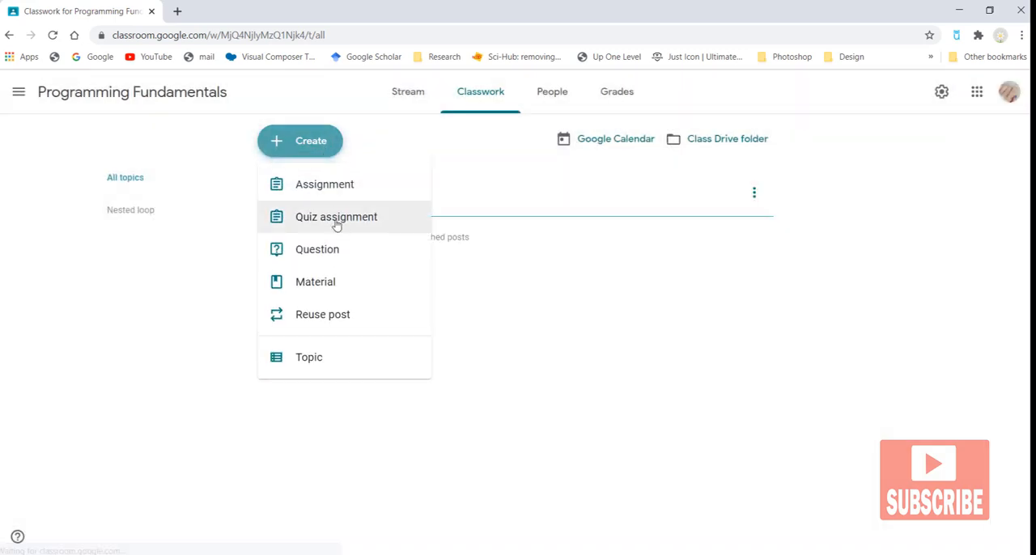
{"action": "left_click", "coordinate": [335, 202]}
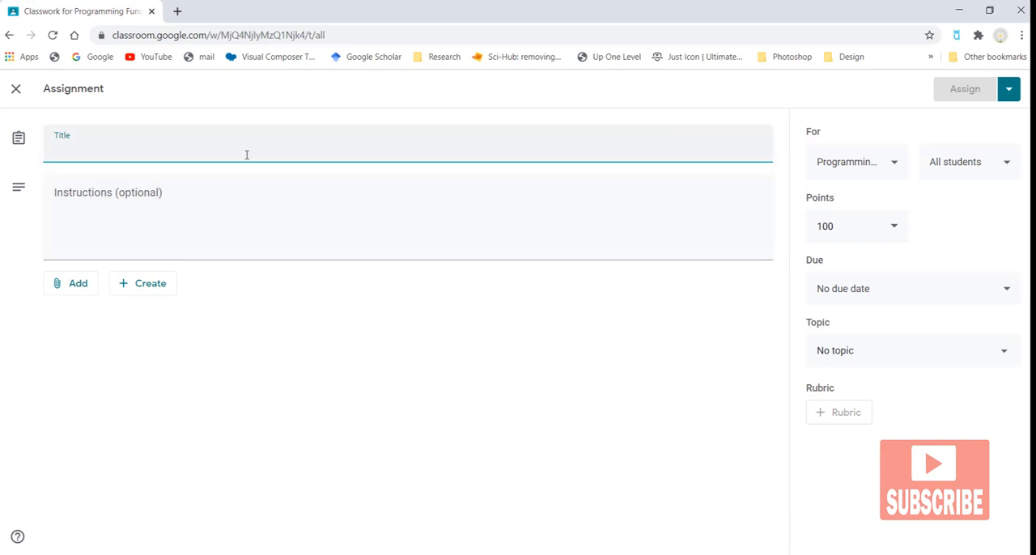
{"action": "type", "text": "Nested loop"}
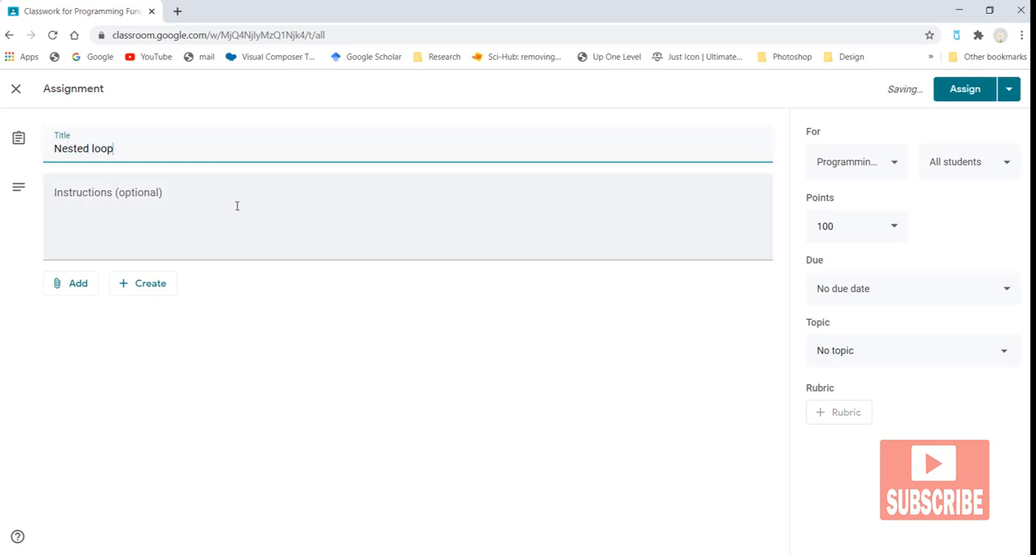
Step: Enter the instructions 'You have to do the exercise of loops chapter and then submit those solved question as an assignment'
{"action": "left_click", "coordinate": [69, 212]}
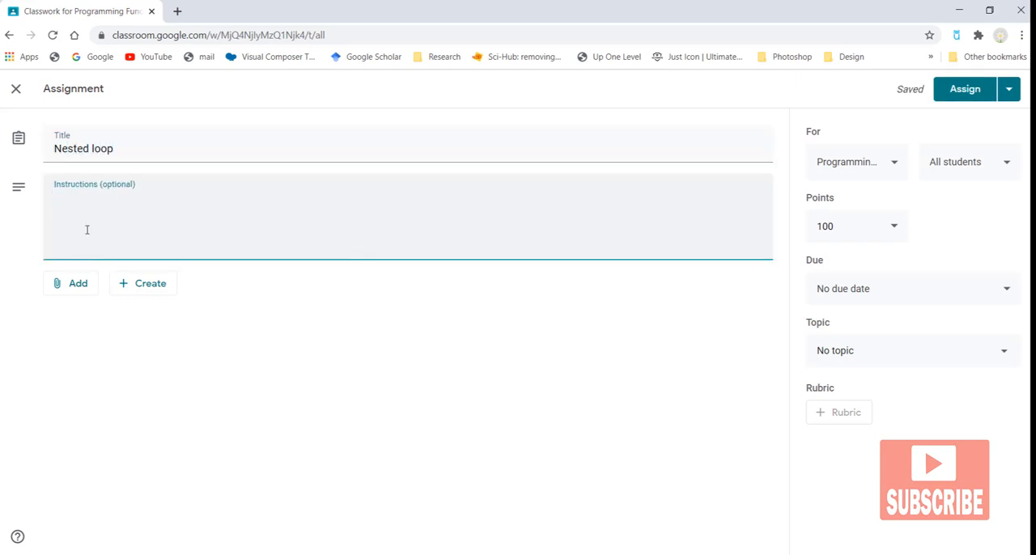
{"action": "type", "text": "You have to do "}
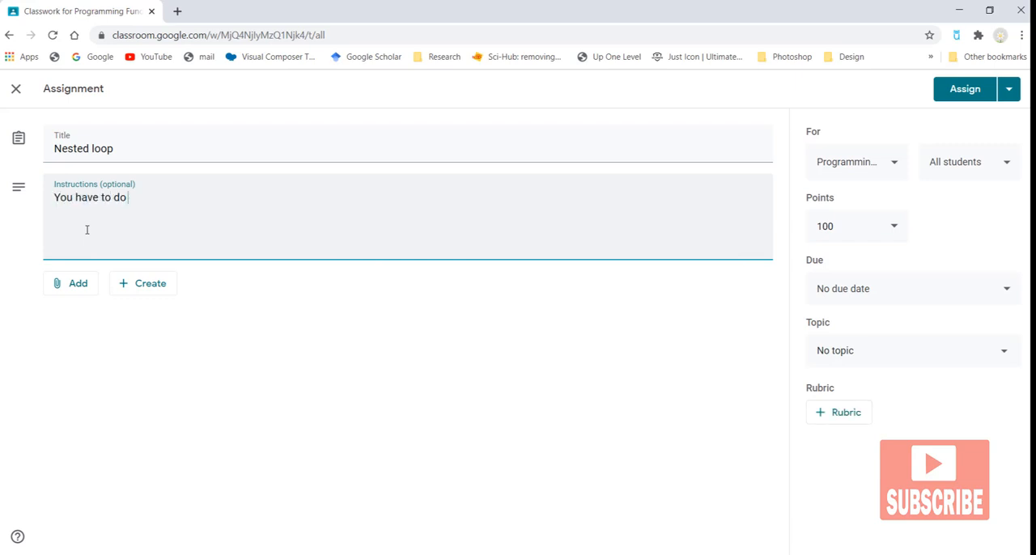
{"action": "type", "text": "the exercise of loop"}
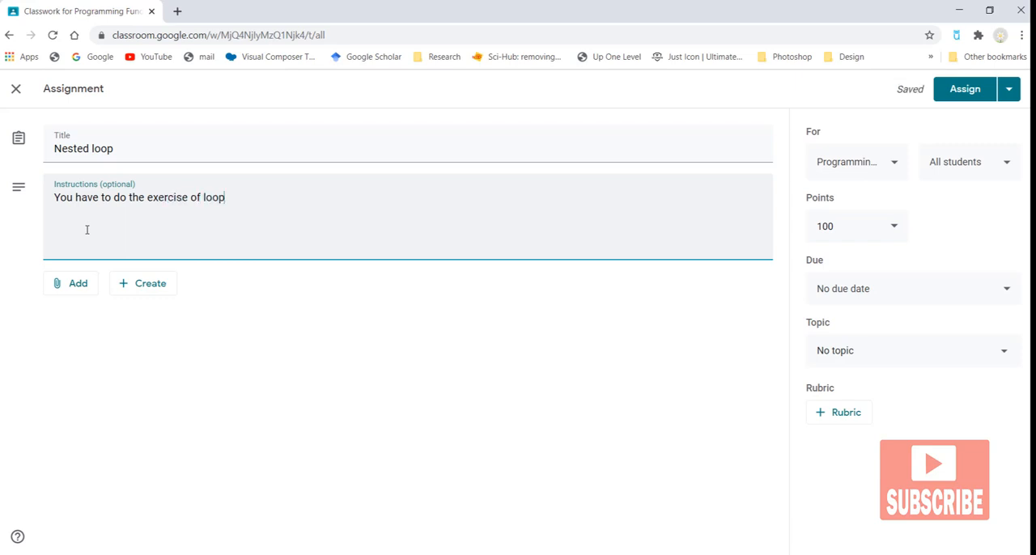
{"action": "type", "text": "s chapter and then sub"}
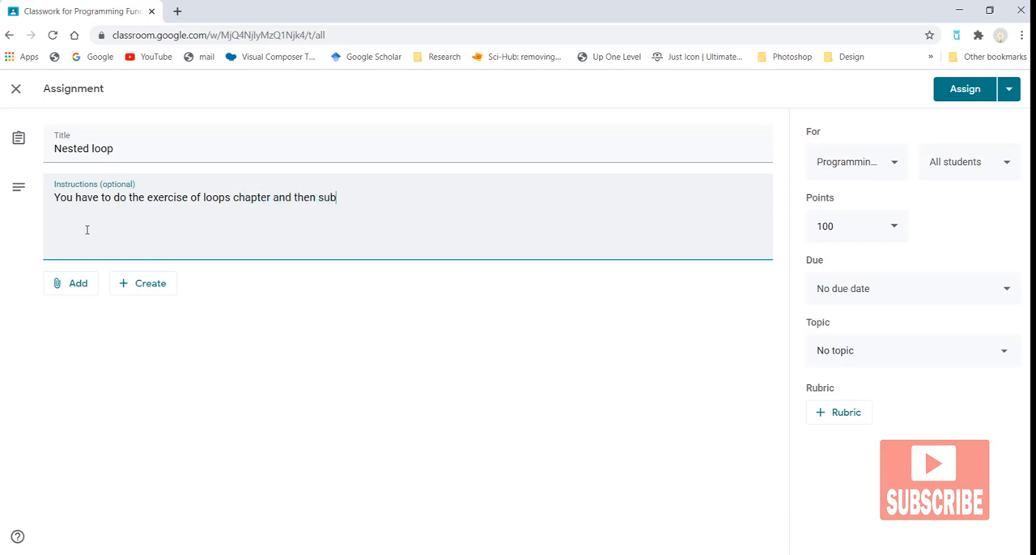
{"action": "type", "text": "mit those solved question a"}
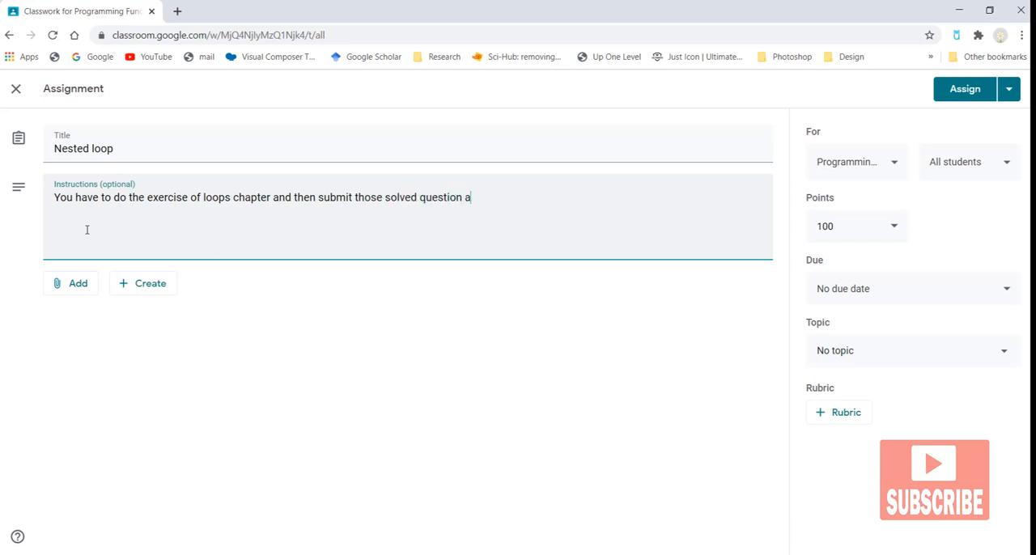
{"action": "type", "text": "s an ass"}
{"action": "type", "text": "ignment"}
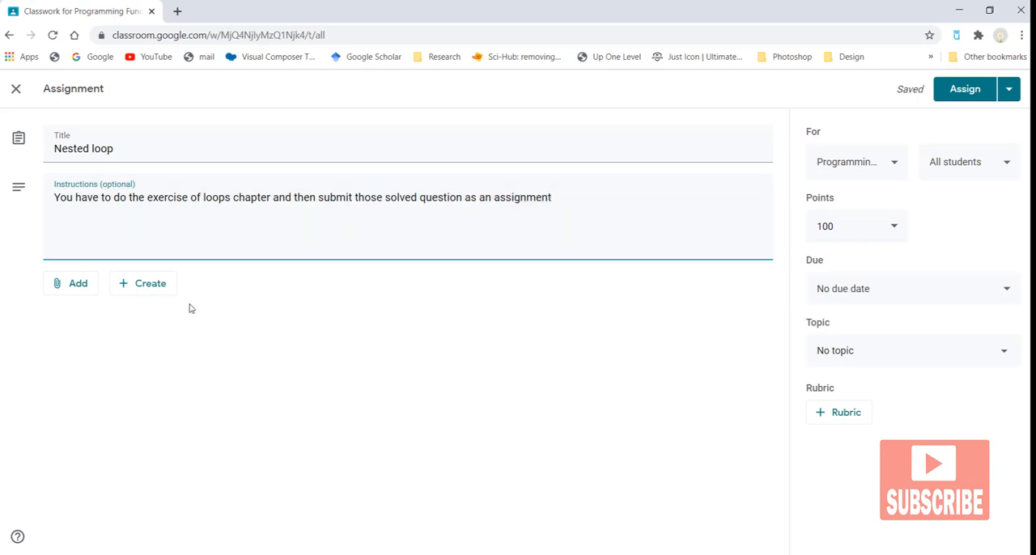
Step: Review the assignment's recipient students and classes, toggling the Web Design class on and off again
{"action": "left_click", "coordinate": [1001, 165]}
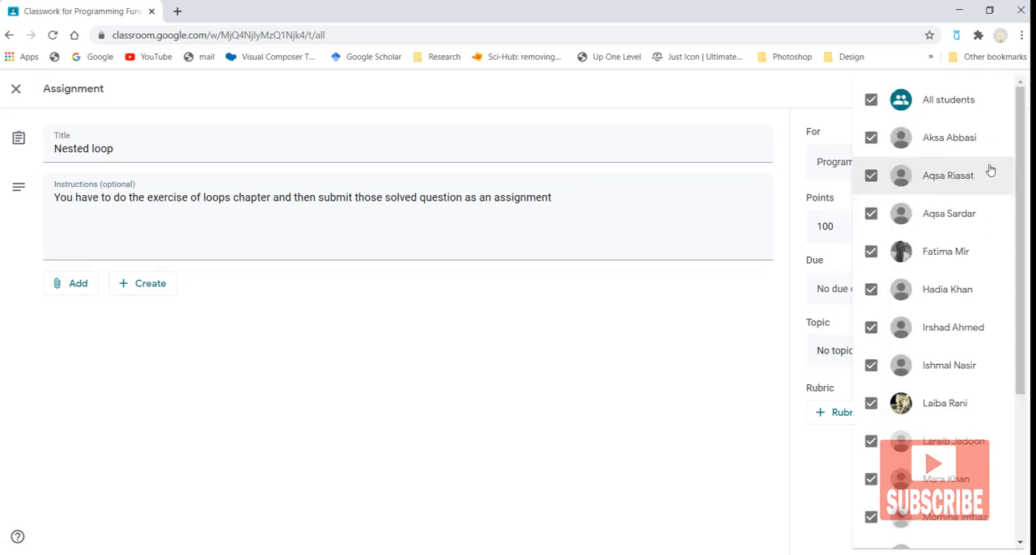
{"action": "left_click", "coordinate": [826, 93]}
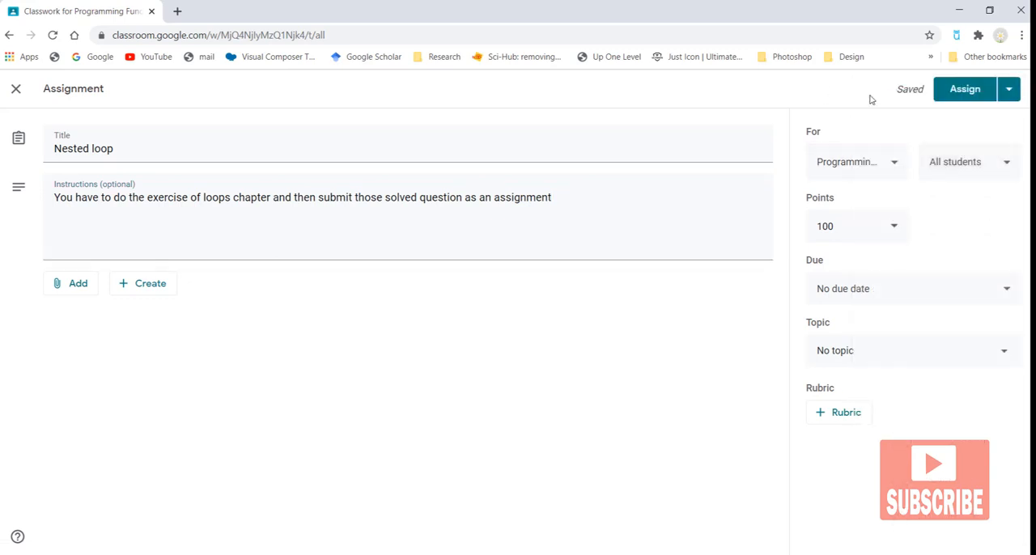
{"action": "left_click", "coordinate": [890, 168]}
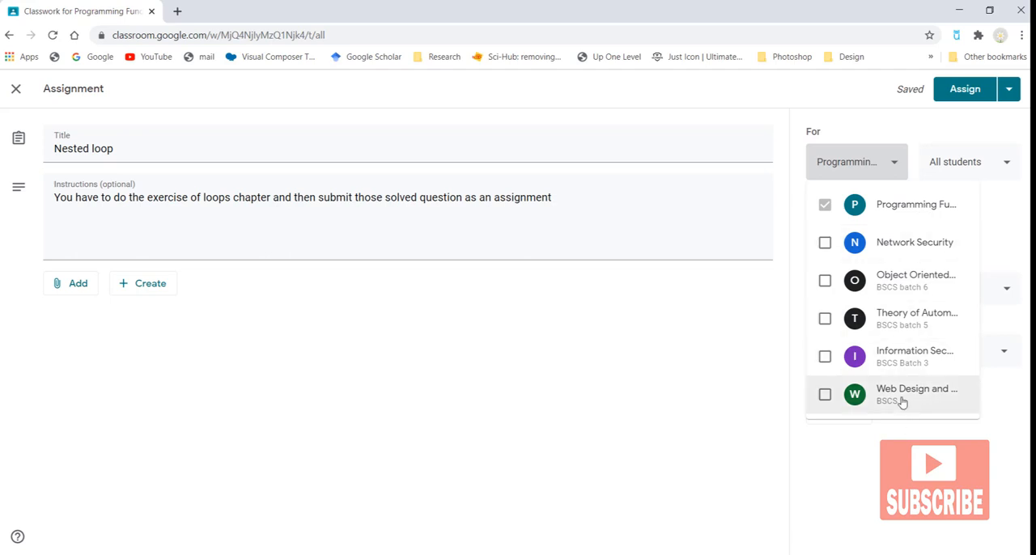
{"action": "left_click", "coordinate": [824, 395]}
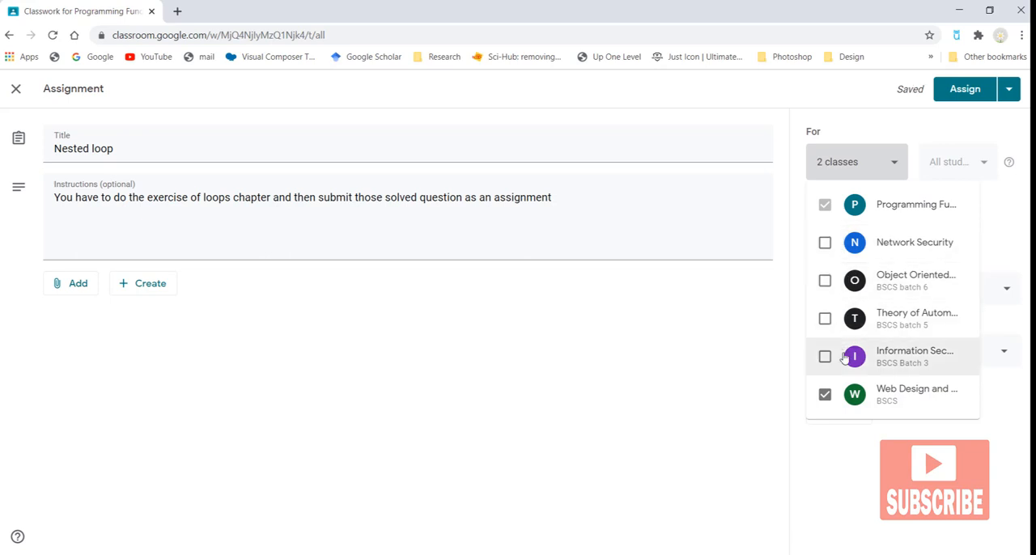
{"action": "left_click", "coordinate": [824, 395]}
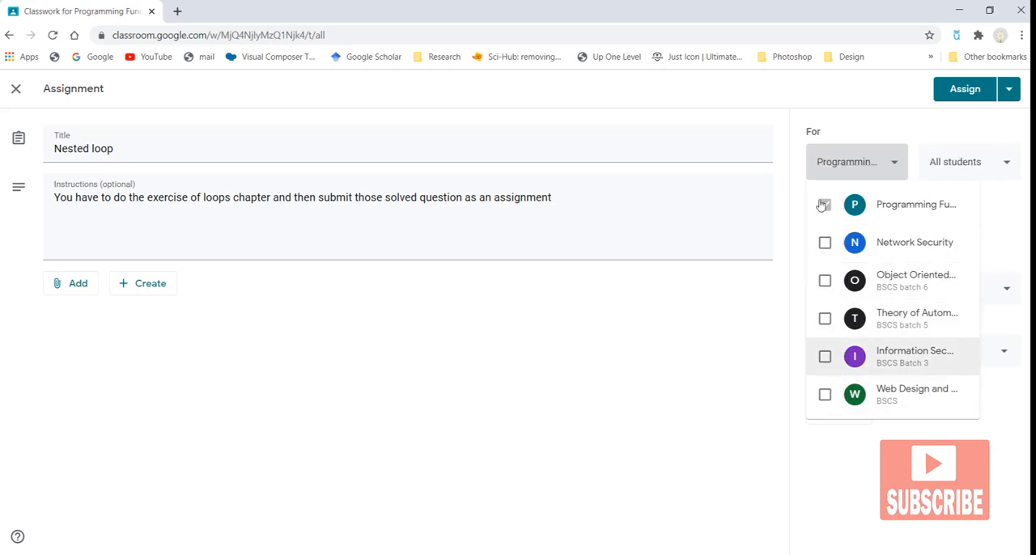
{"action": "left_click", "coordinate": [874, 478]}
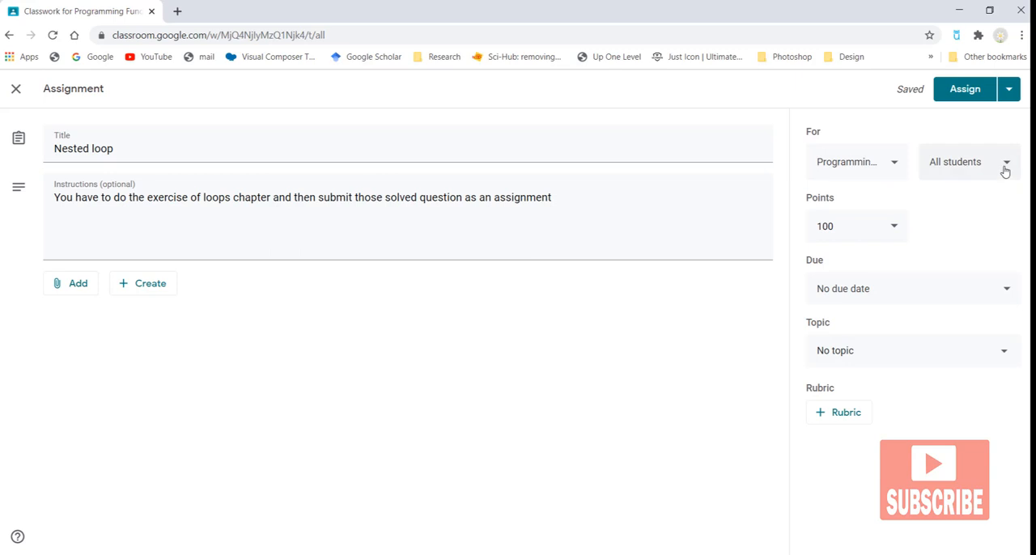
Step: Set the assignment's points to 10
{"action": "left_click", "coordinate": [848, 238]}
{"action": "key", "text": "BackSpace"}
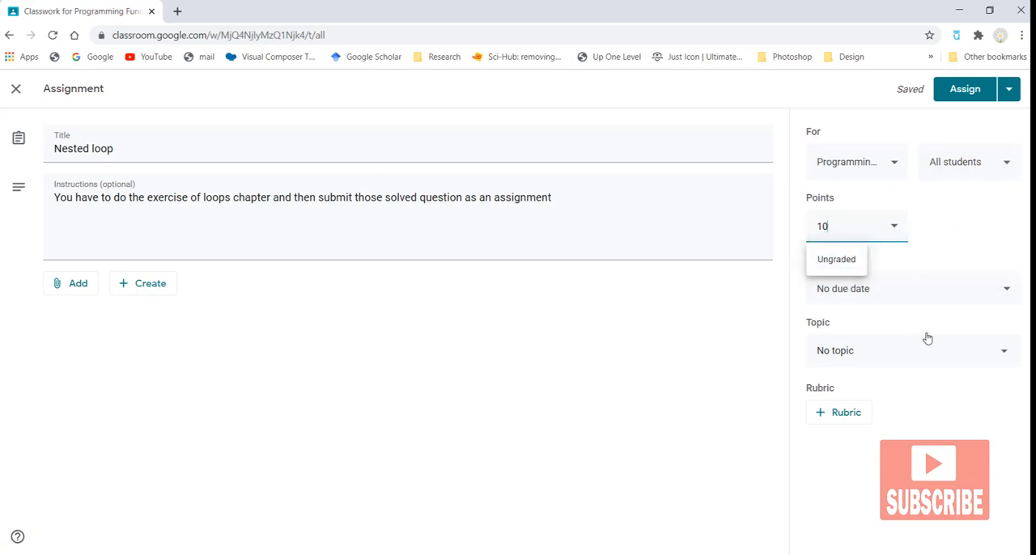
{"action": "left_click", "coordinate": [931, 236]}
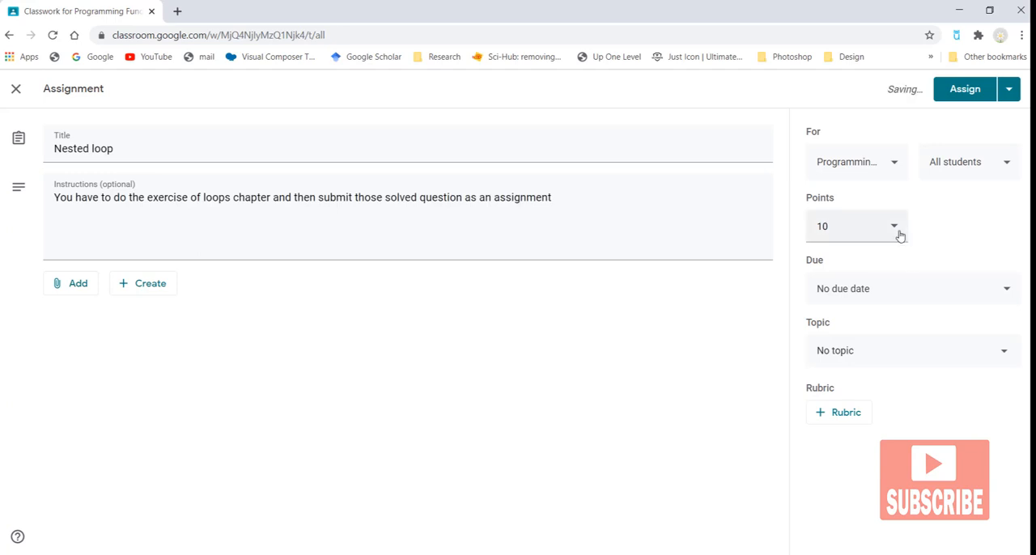
{"action": "left_click", "coordinate": [895, 230]}
{"action": "left_click", "coordinate": [947, 247]}
Step: Set the assignment's due date to Sunday, January 10, 2021
{"action": "left_click", "coordinate": [875, 296]}
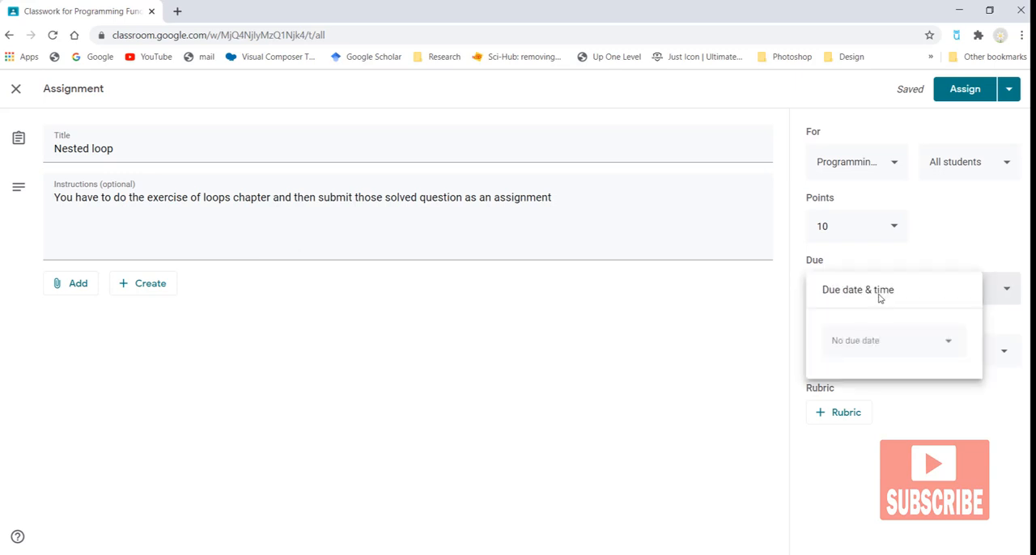
{"action": "left_click", "coordinate": [936, 350]}
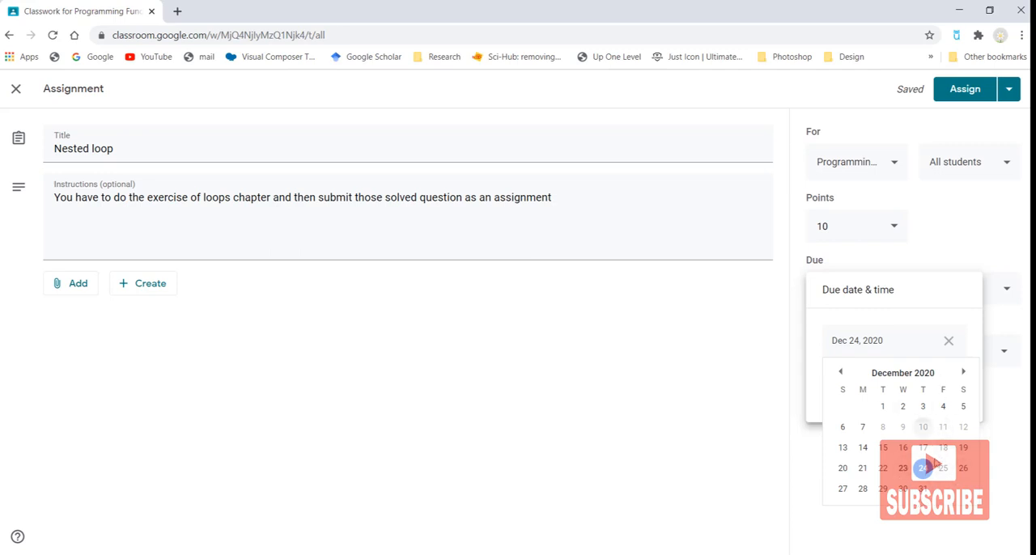
{"action": "left_click", "coordinate": [963, 373]}
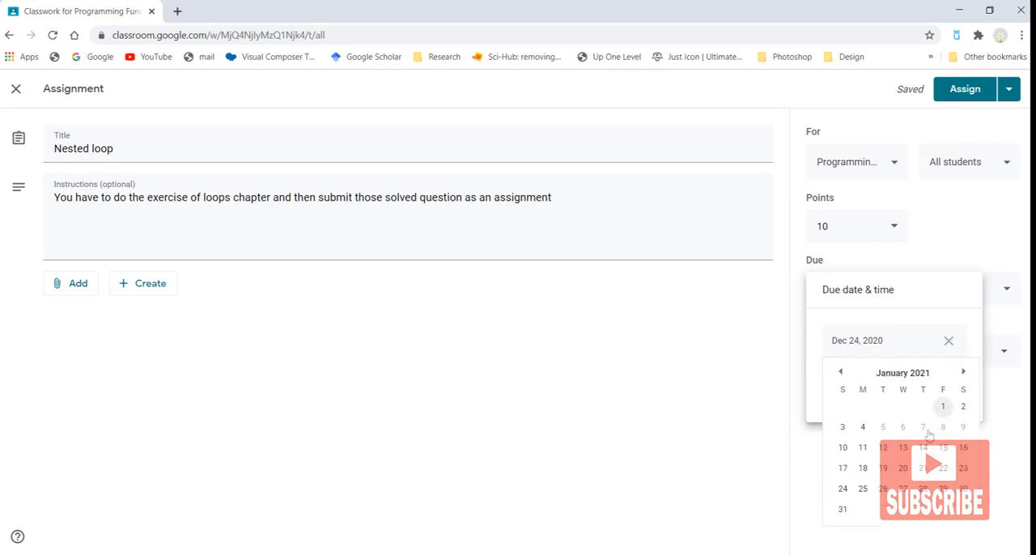
{"action": "left_click", "coordinate": [842, 452]}
{"action": "left_click", "coordinate": [870, 449]}
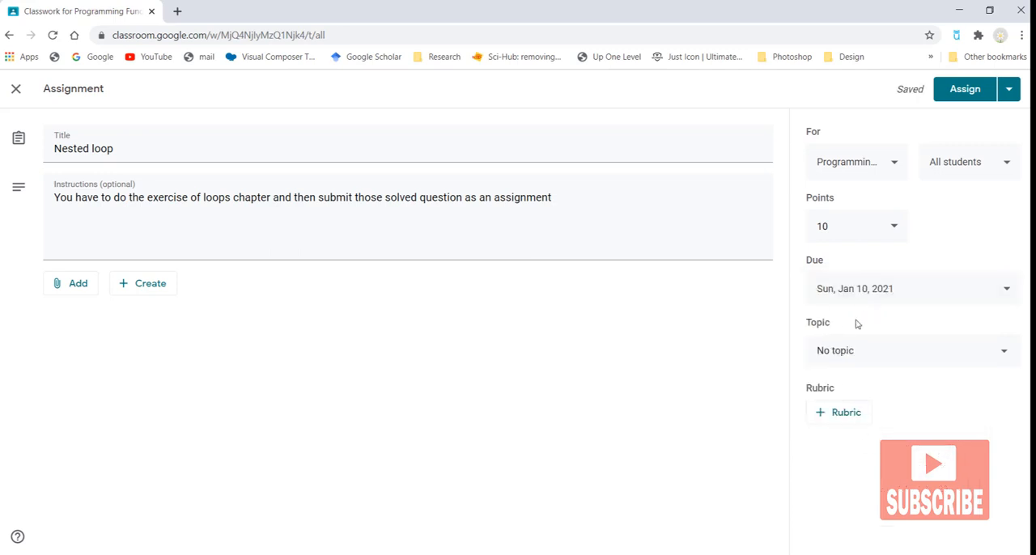
Step: Put the assignment under the Nested loop topic and assign it to the students
{"action": "left_click", "coordinate": [845, 356]}
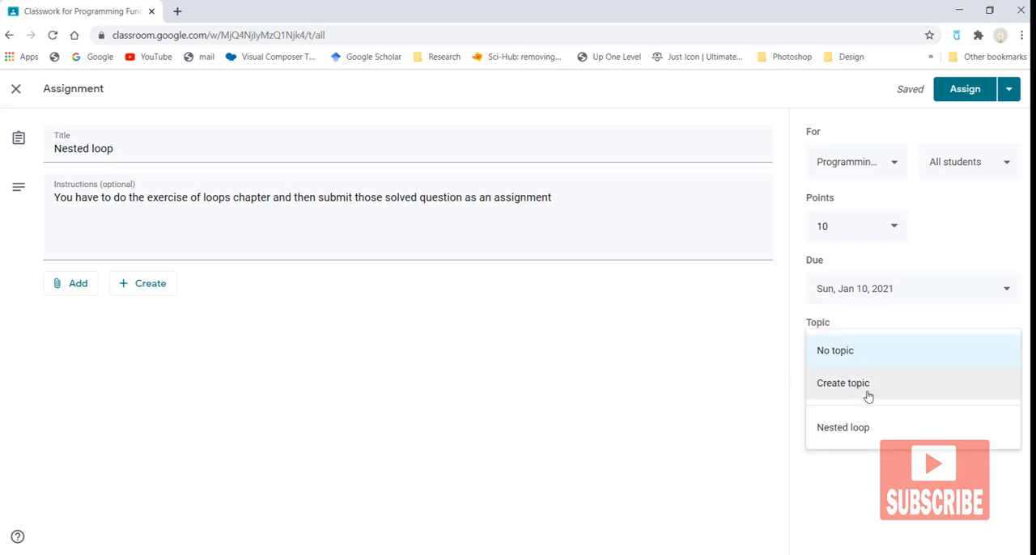
{"action": "left_click", "coordinate": [866, 428]}
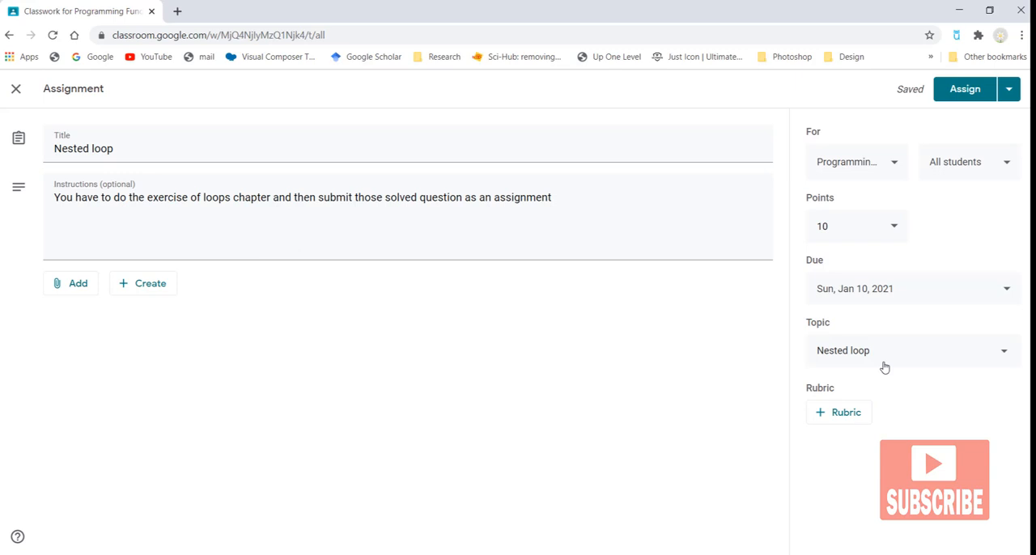
{"action": "left_click", "coordinate": [965, 91]}
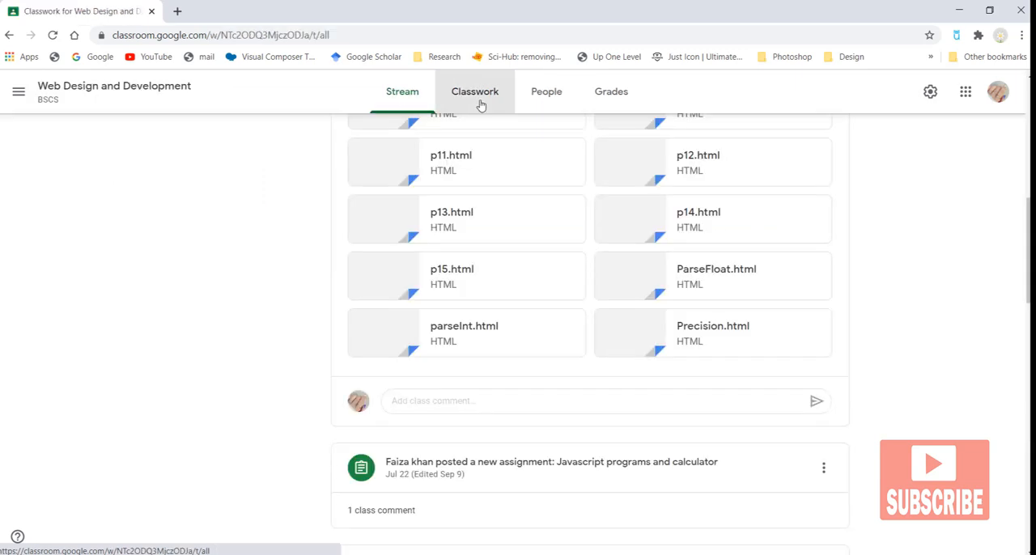
Step: Open the HTML forms and frames assignment in the Web Design and Development class and review its student work
{"action": "left_click", "coordinate": [478, 100]}
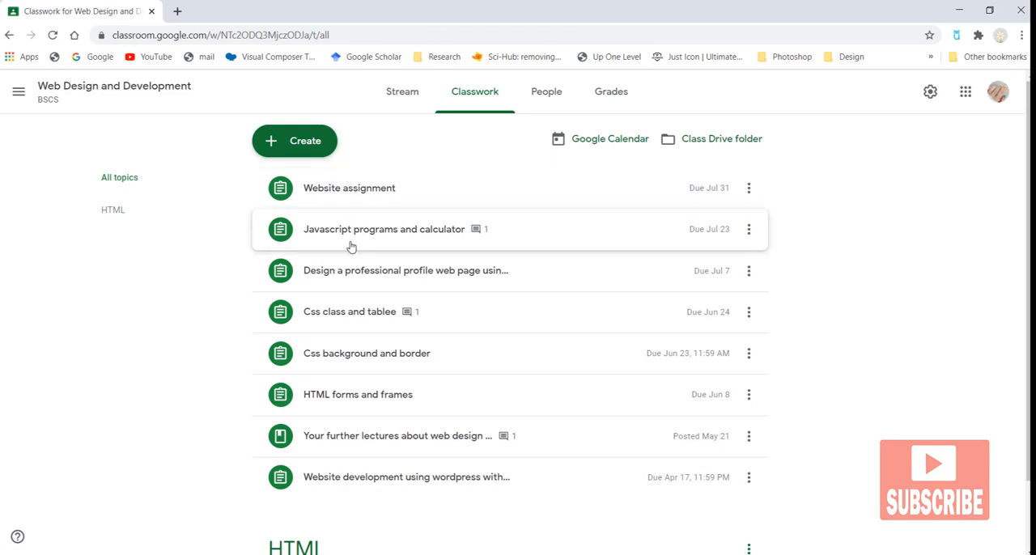
{"action": "left_click", "coordinate": [363, 394]}
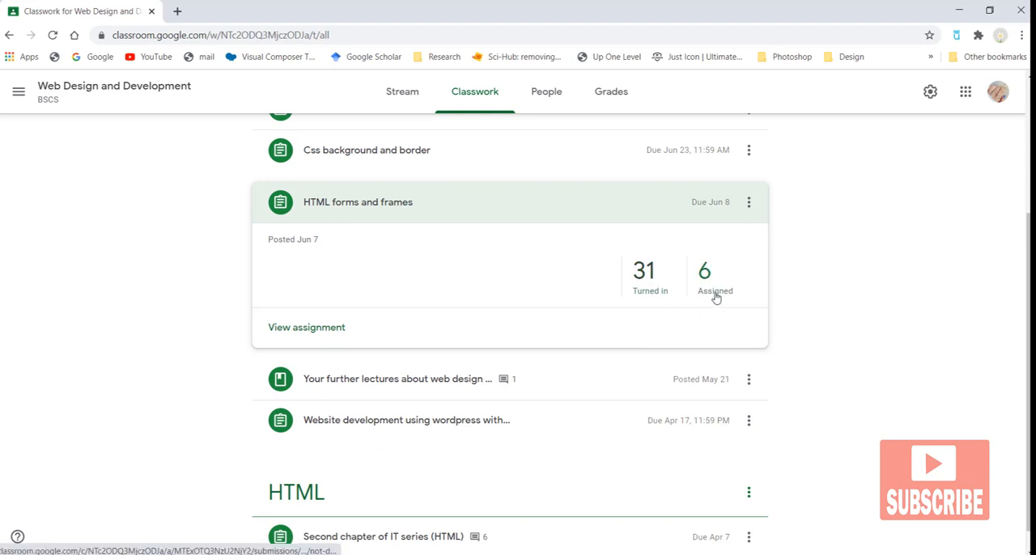
{"action": "left_click", "coordinate": [316, 326]}
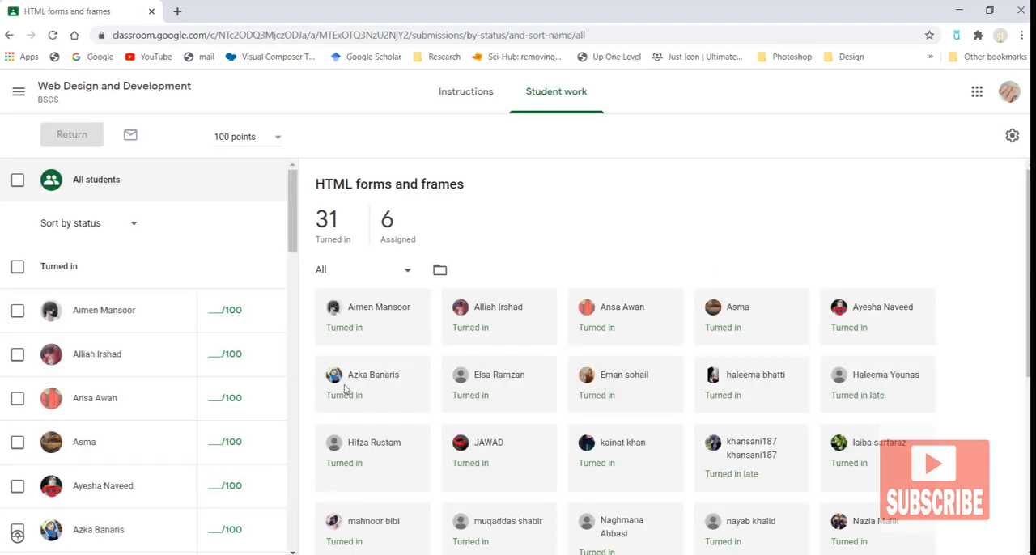
{"action": "scroll", "coordinate": [381, 368], "scroll_direction": "down", "scroll_amount": 5}
{"action": "scroll", "coordinate": [404, 456], "scroll_direction": "down", "scroll_amount": 5}
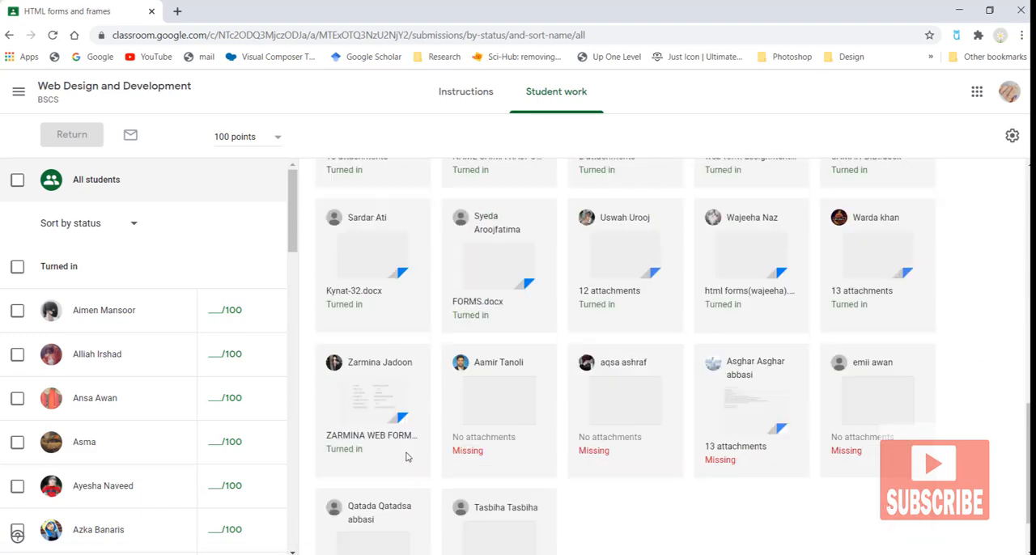
{"action": "scroll", "coordinate": [439, 446], "scroll_direction": "up", "scroll_amount": 6}
{"action": "scroll", "coordinate": [442, 459], "scroll_direction": "down", "scroll_amount": 6}
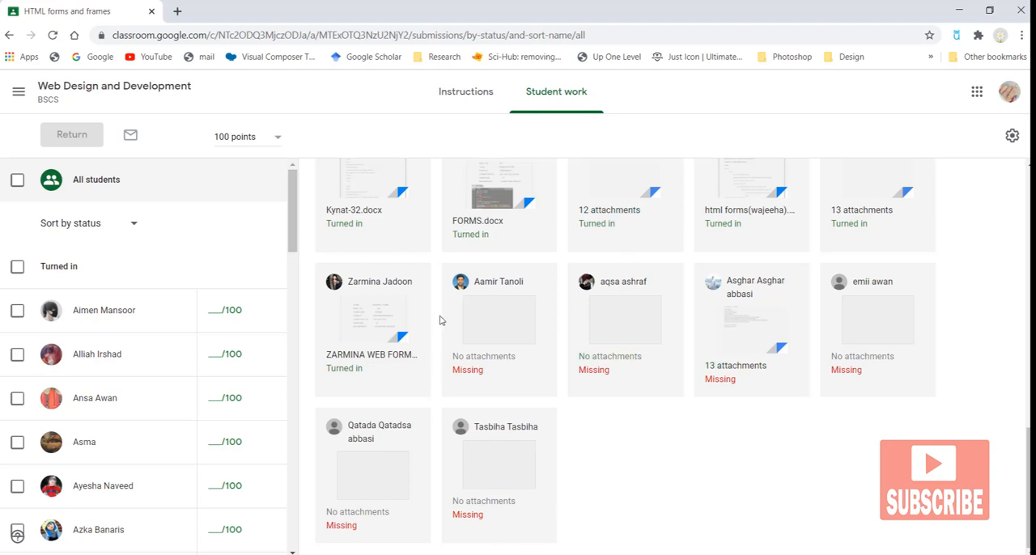
Step: Switch to Programming Fundamentals and open the Nested loop assignment's student work to review who it is assigned to
{"action": "left_click", "coordinate": [19, 92]}
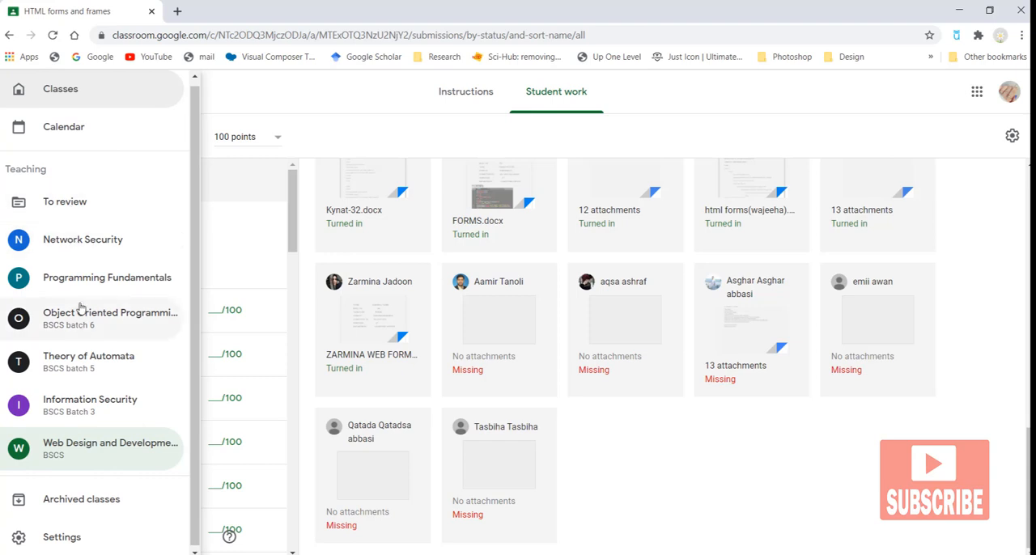
{"action": "left_click", "coordinate": [107, 278]}
{"action": "left_click", "coordinate": [480, 92]}
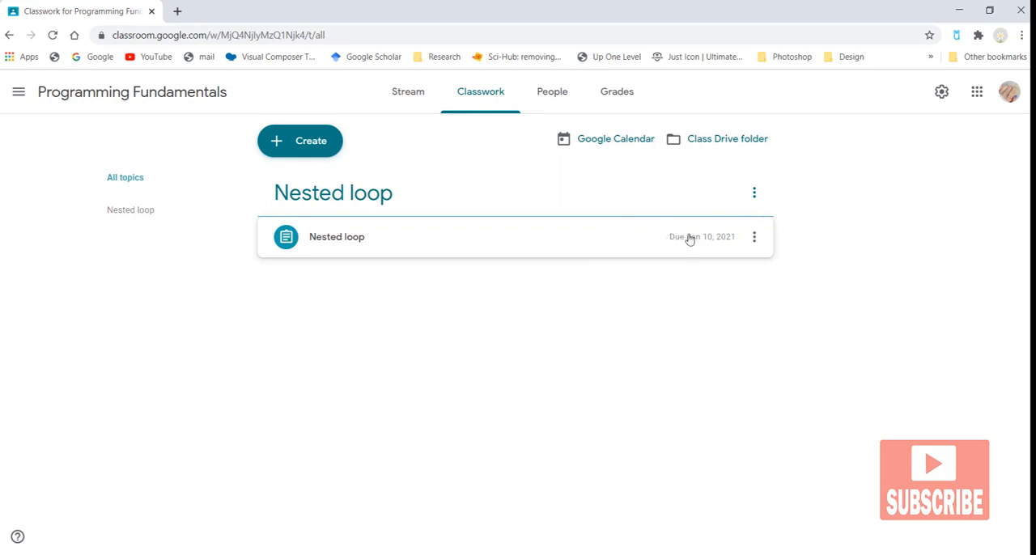
{"action": "left_click", "coordinate": [340, 247]}
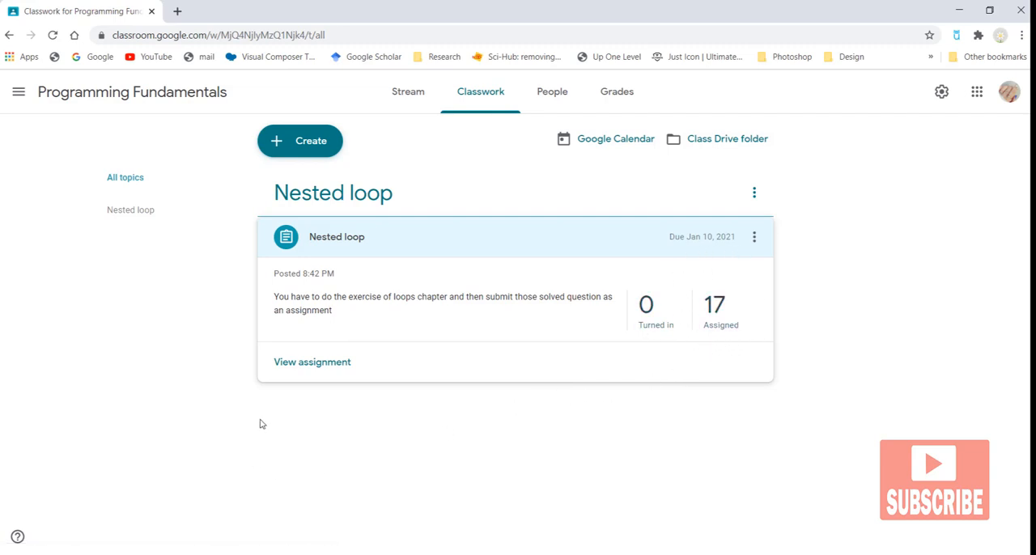
{"action": "left_click", "coordinate": [315, 363]}
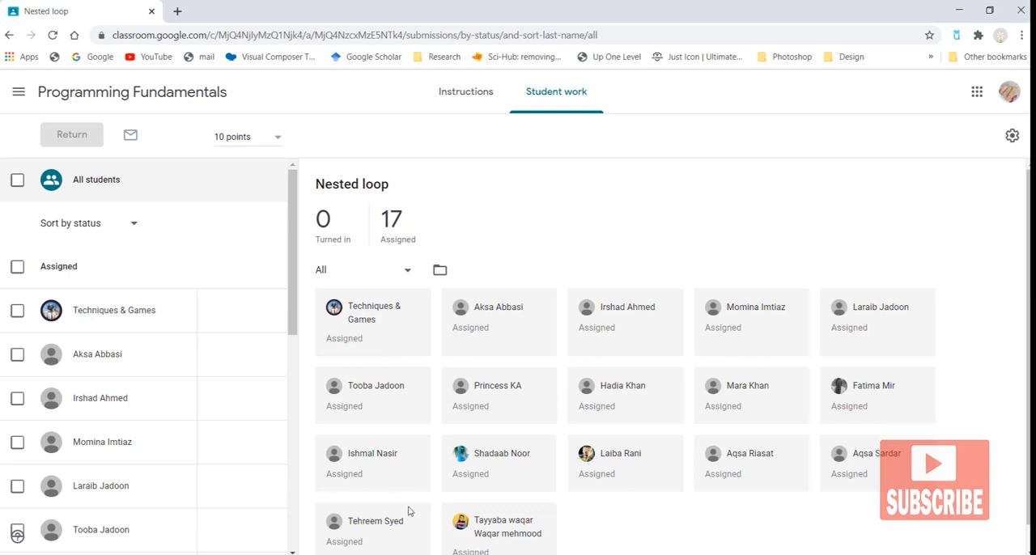
{"action": "scroll", "coordinate": [358, 468], "scroll_direction": "down", "scroll_amount": 1}
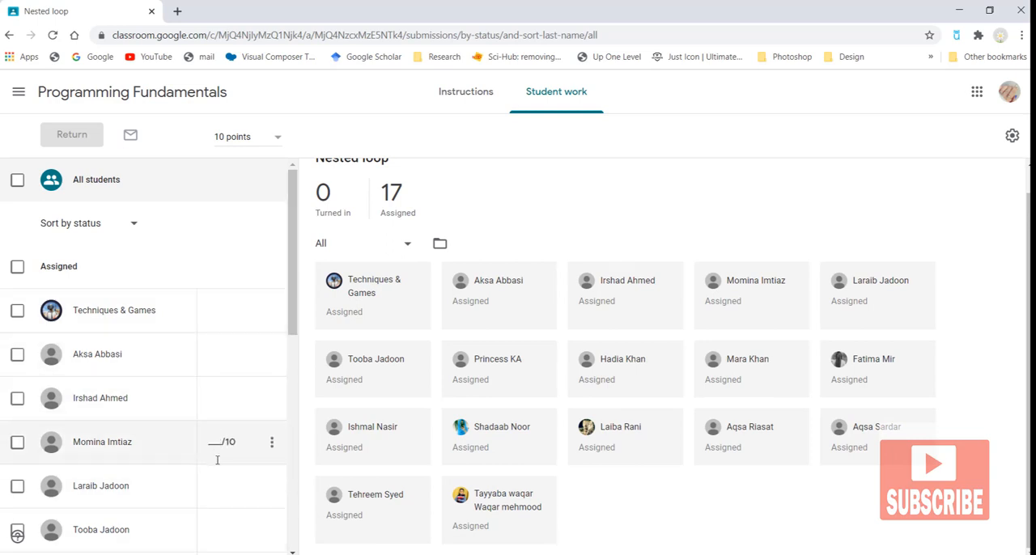
{"action": "scroll", "coordinate": [486, 339], "scroll_direction": "up", "scroll_amount": 1}
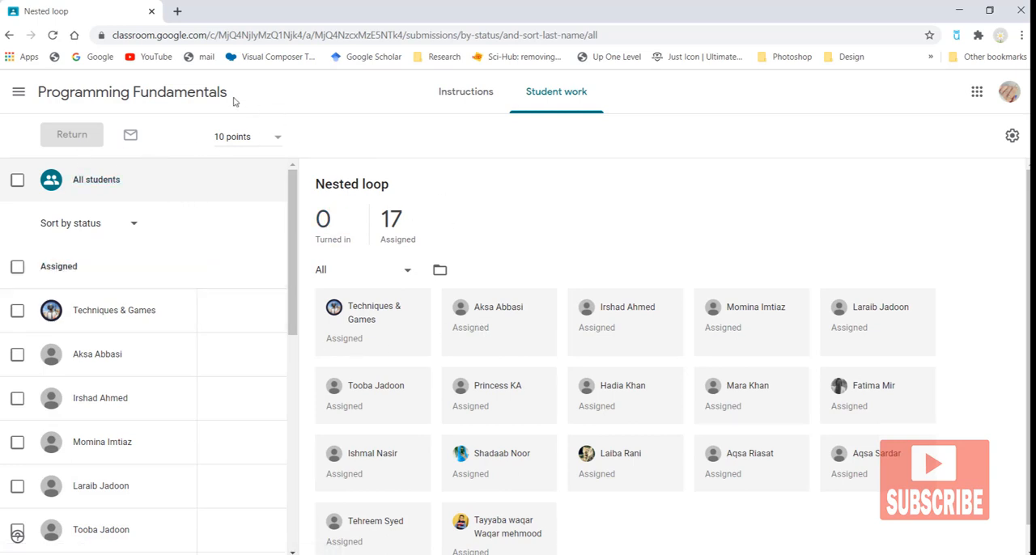
Step: Return to the Classes home page listing all classes
{"action": "left_click", "coordinate": [18, 91]}
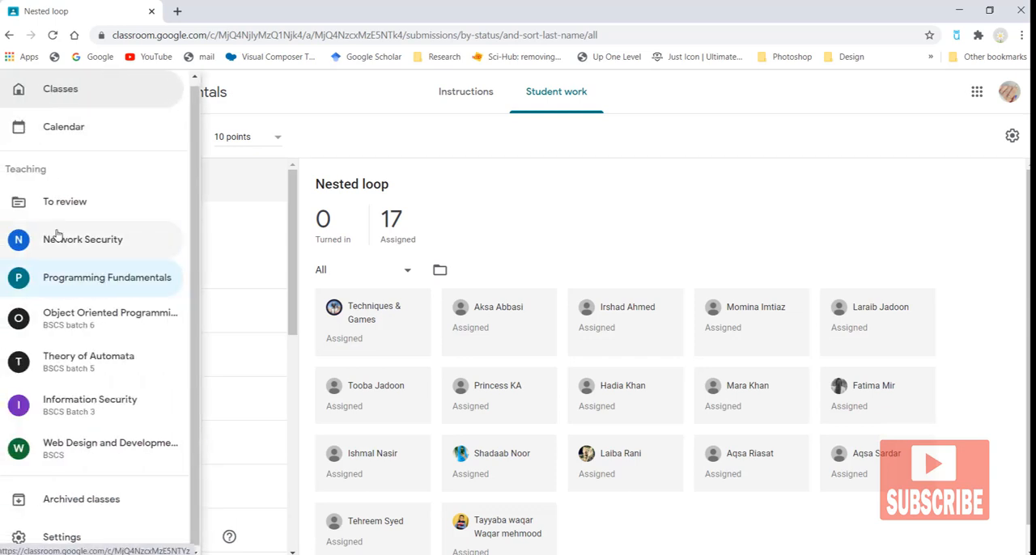
{"action": "left_click", "coordinate": [58, 91]}
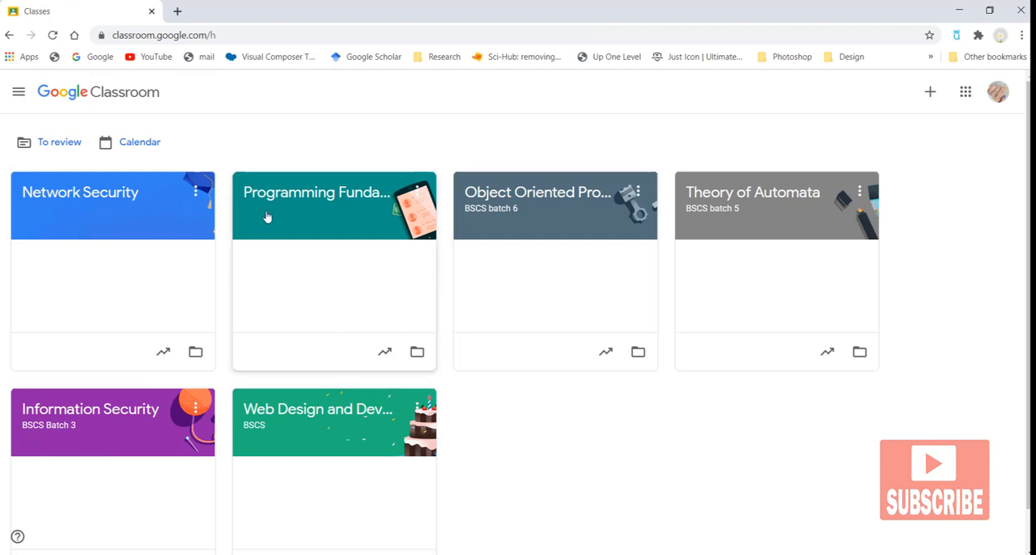
{"action": "left_click", "coordinate": [18, 92]}
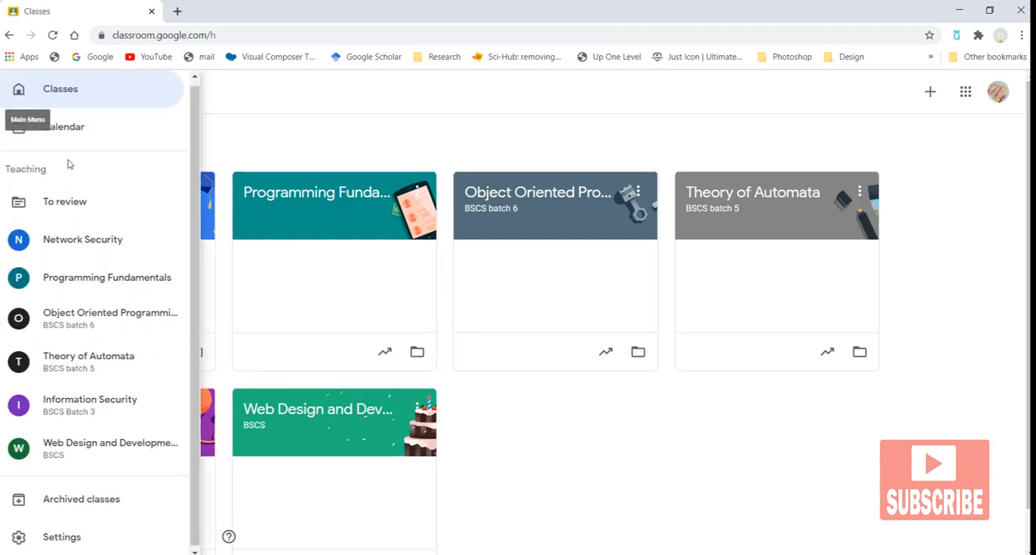
{"action": "left_click", "coordinate": [56, 98]}
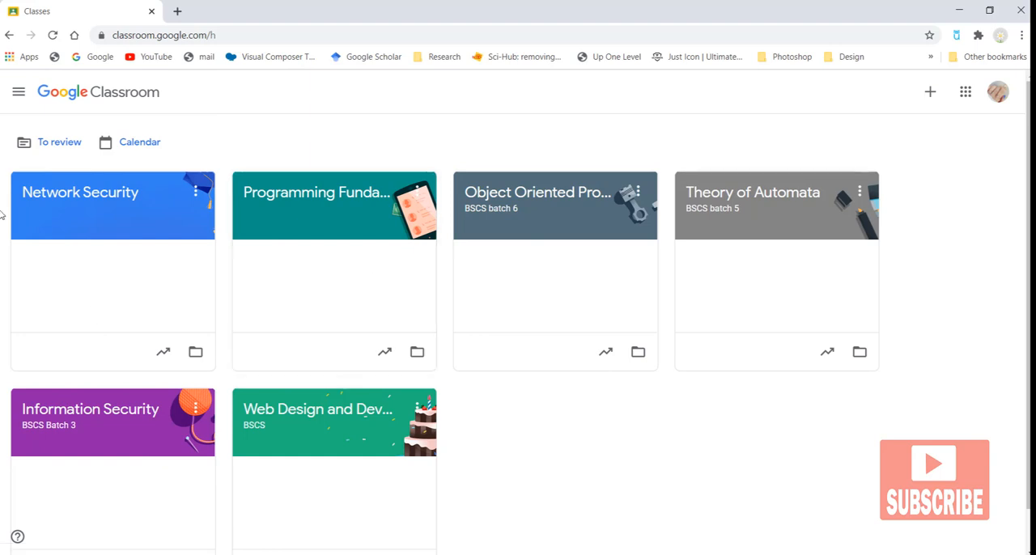